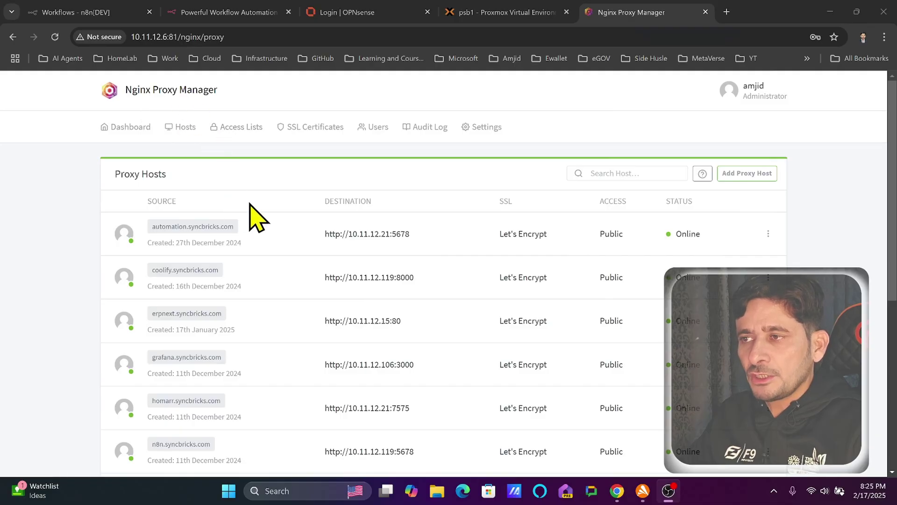
Find the n8n proxy host (to 10.11.12.119:5678) and ping n8n.syncbricks.com, which answers from 104.21.58.142
scroll(225, 224, "down", 5)
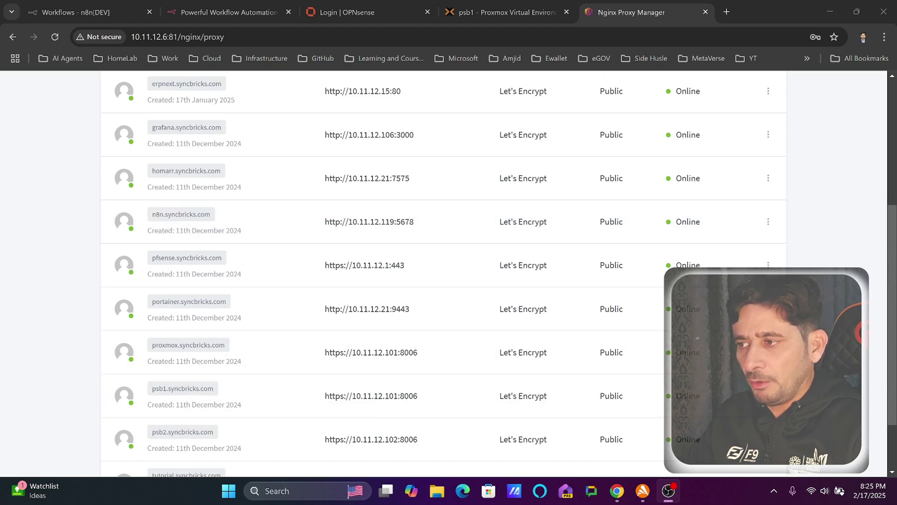
type("ng n8n.syncbricks.com")
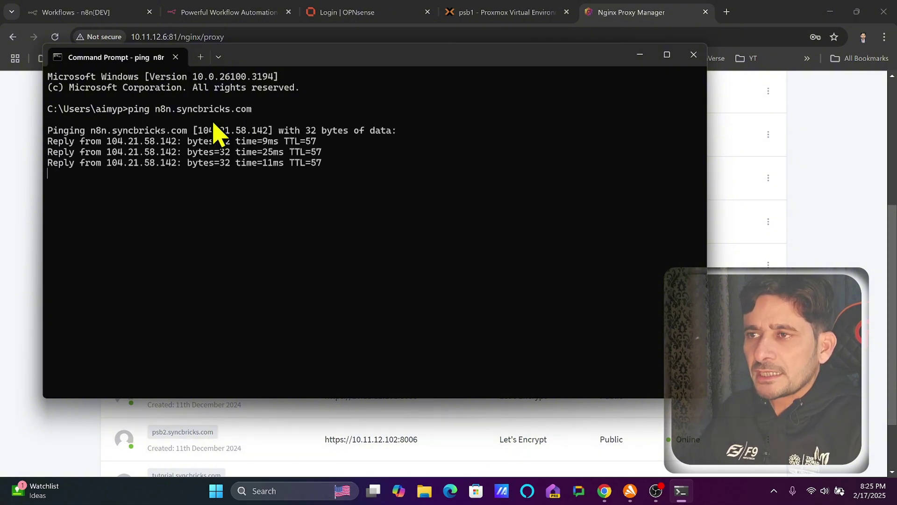
Open n8n.syncbricks.com in a new browser tab
left_click(727, 12)
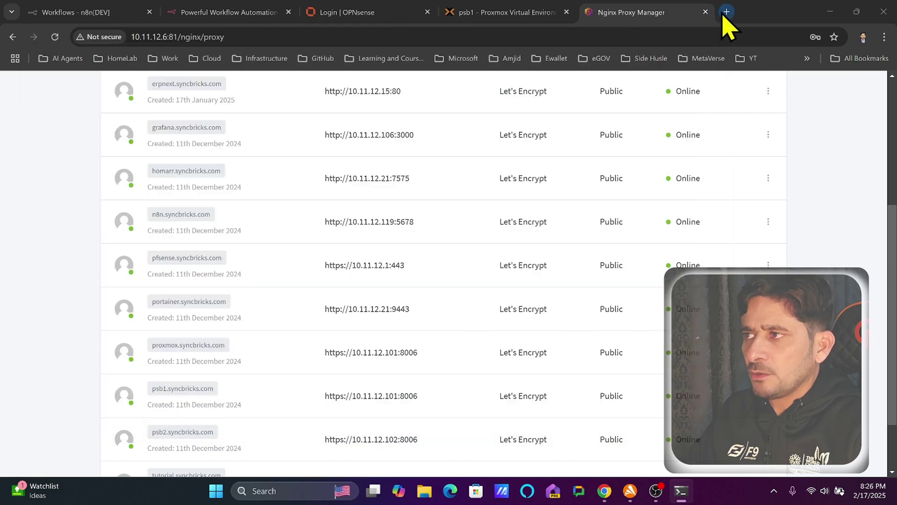
type("n8n.syncbricks.com")
key("Return")
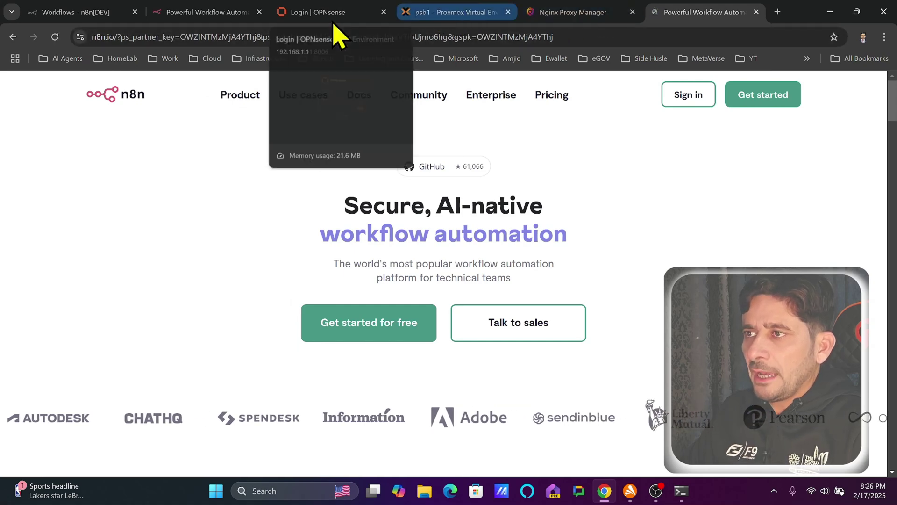
Copy the NPM address 10.11.12.6 and load it in a new tab, showing Welcome to SyncBricks
left_click(561, 12)
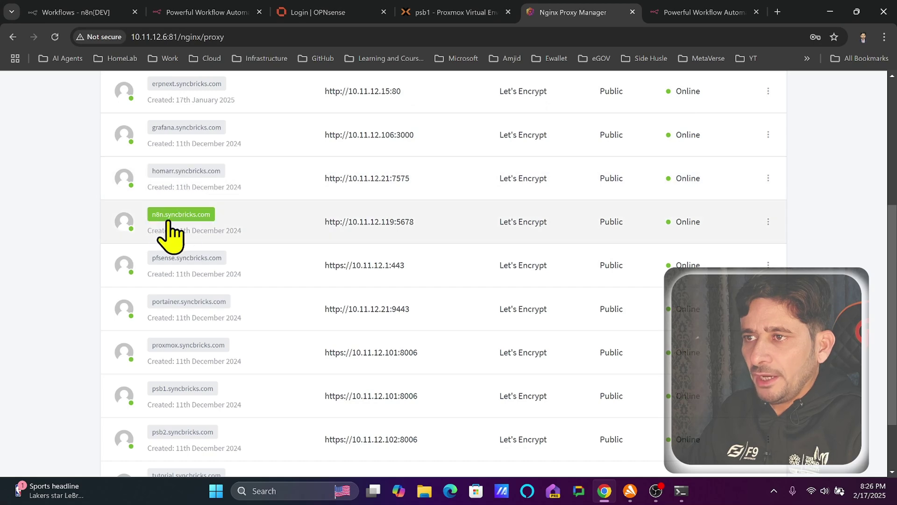
left_click_drag(410, 226, 337, 226)
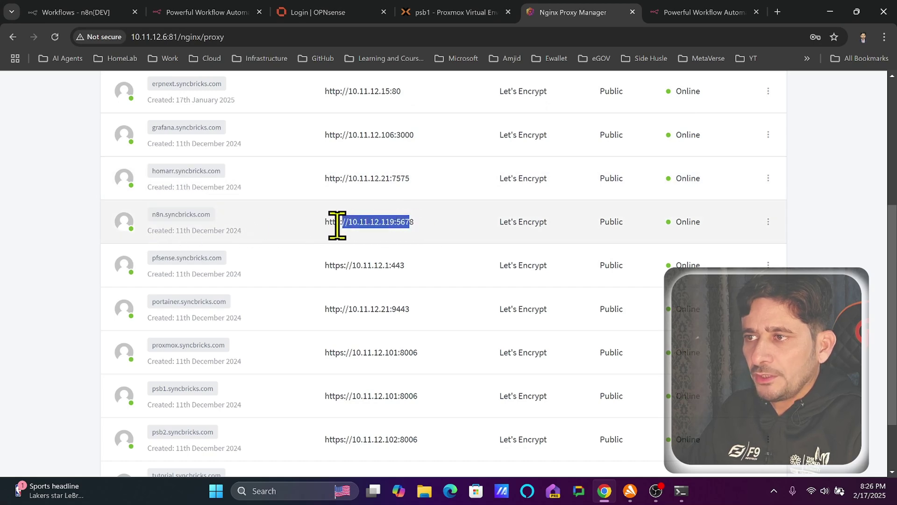
scroll(197, 211, "up", 5)
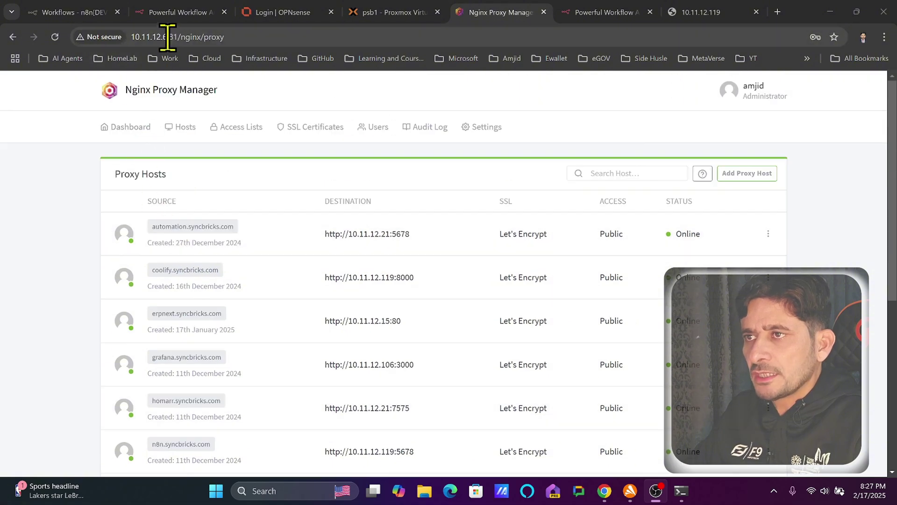
left_click_drag(166, 37, 131, 37)
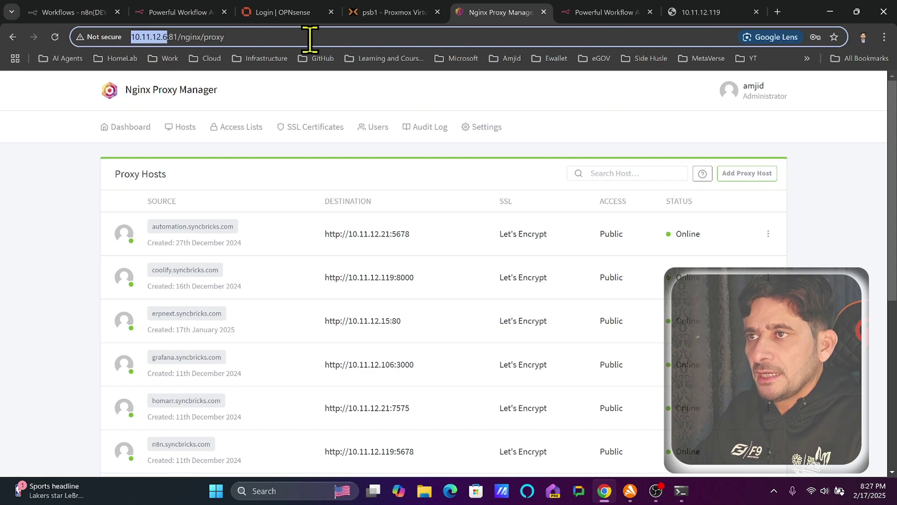
key("ctrl+c")
left_click(777, 12)
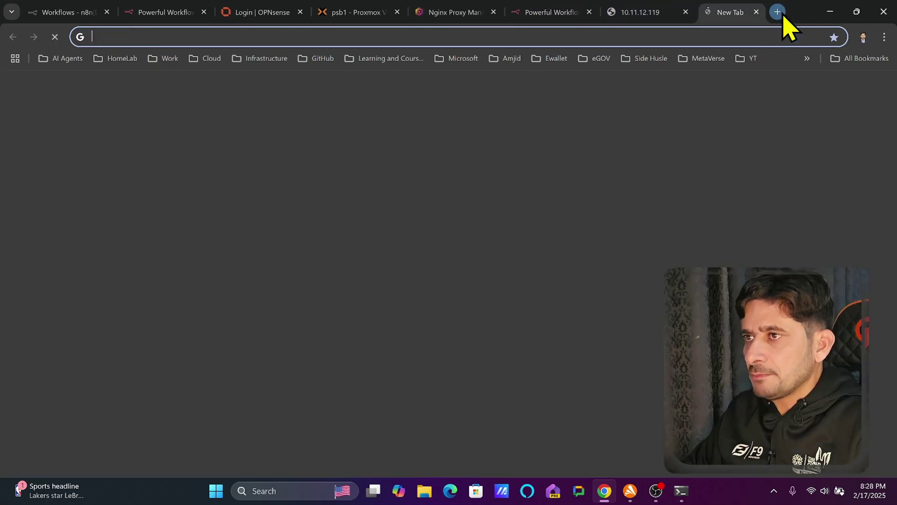
key("ctrl+v")
key("Return")
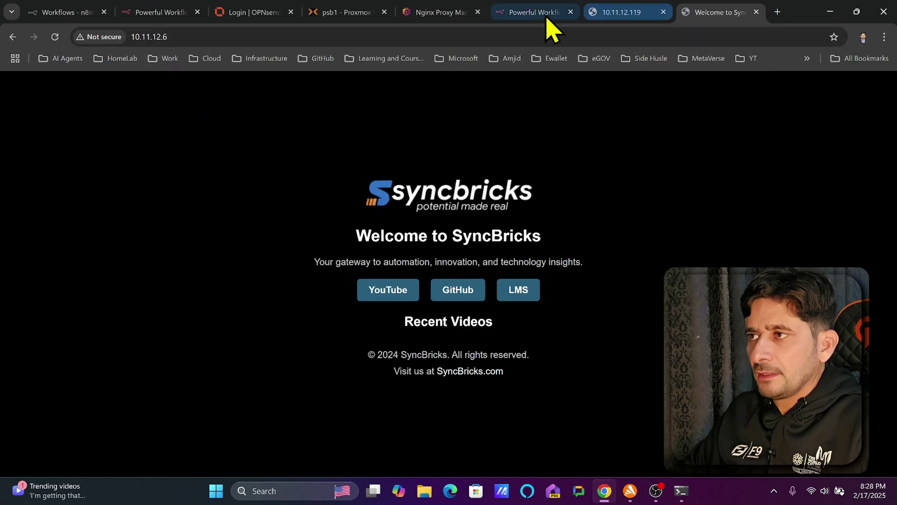
Return to the Proxy Hosts list and scroll to its bottom
left_click(443, 14)
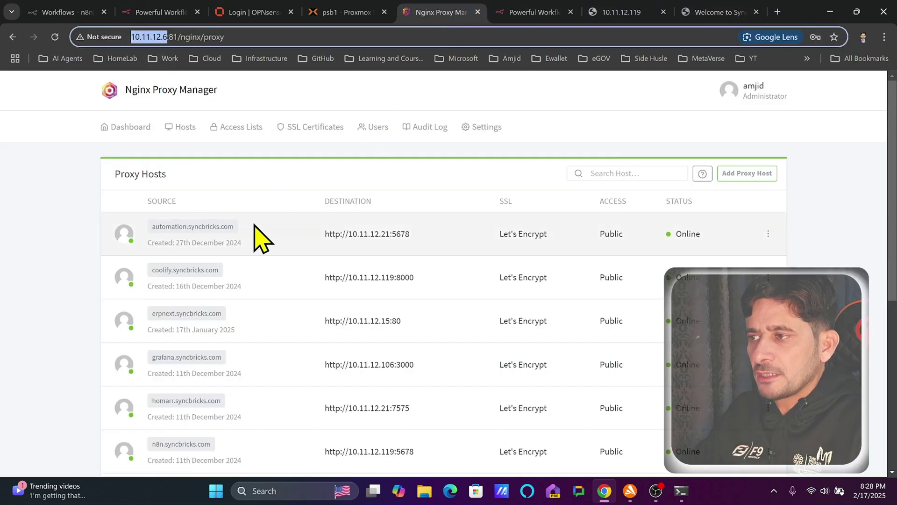
scroll(273, 252, "down", 5)
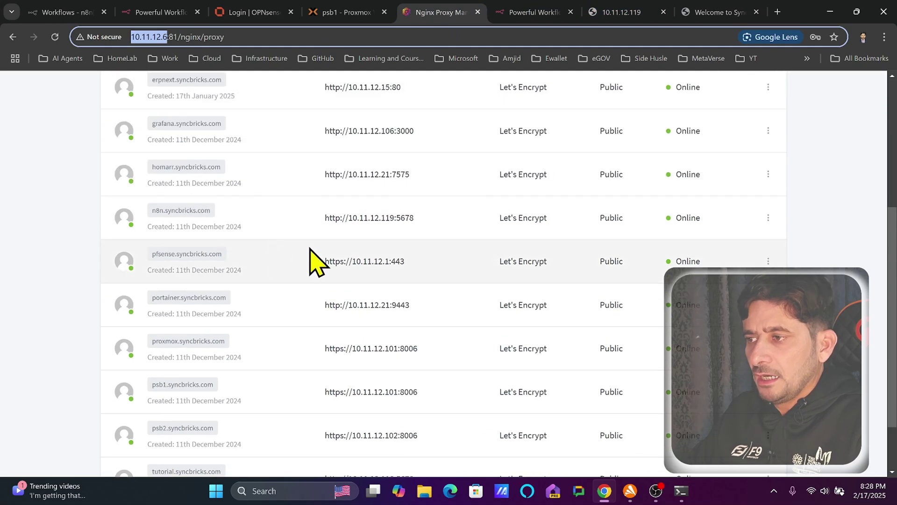
scroll(317, 262, "up", 5)
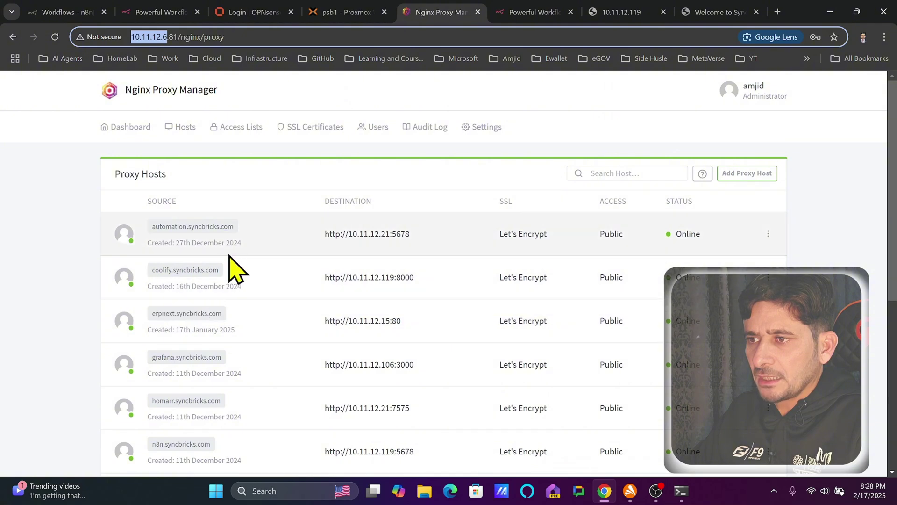
scroll(237, 267, "down", 6)
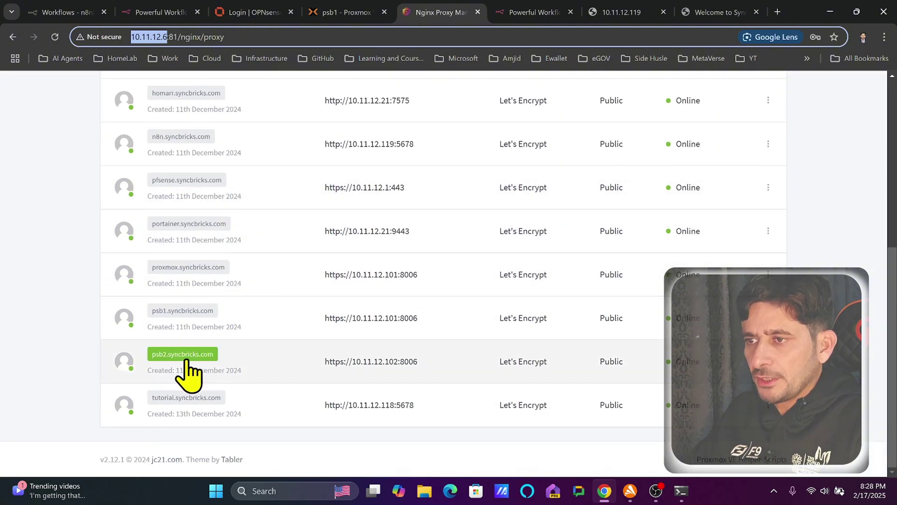
Open psb2.syncbricks.com, which fails with DNS_PROBE_FINISHED_NXDOMAIN, then bring Command Prompt forward
left_click(186, 361)
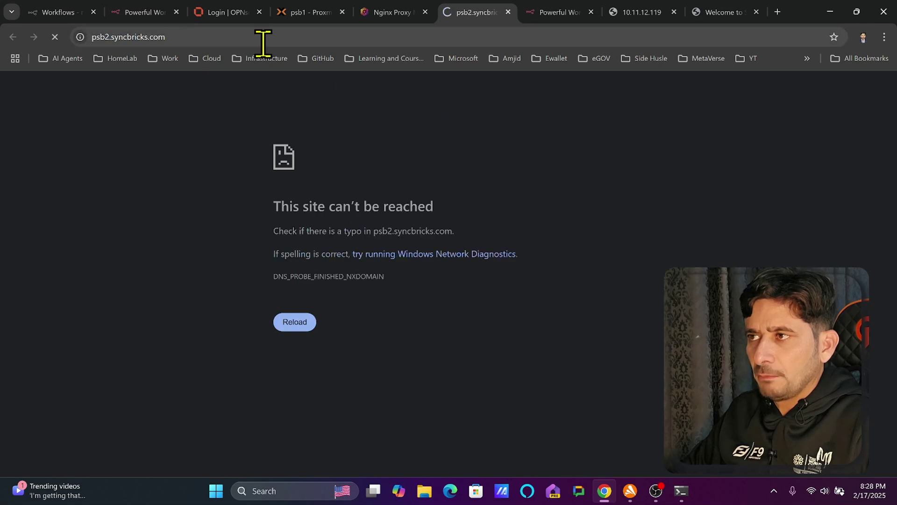
left_click(681, 491)
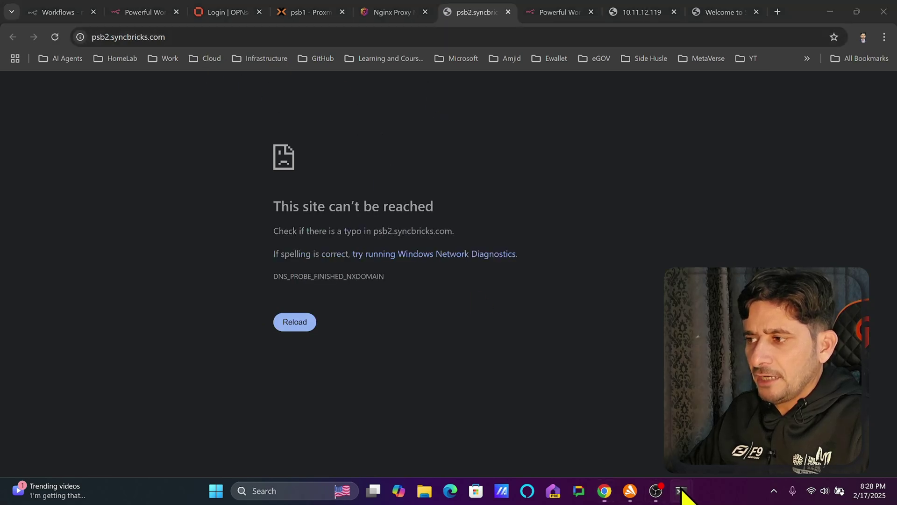
left_click(683, 491)
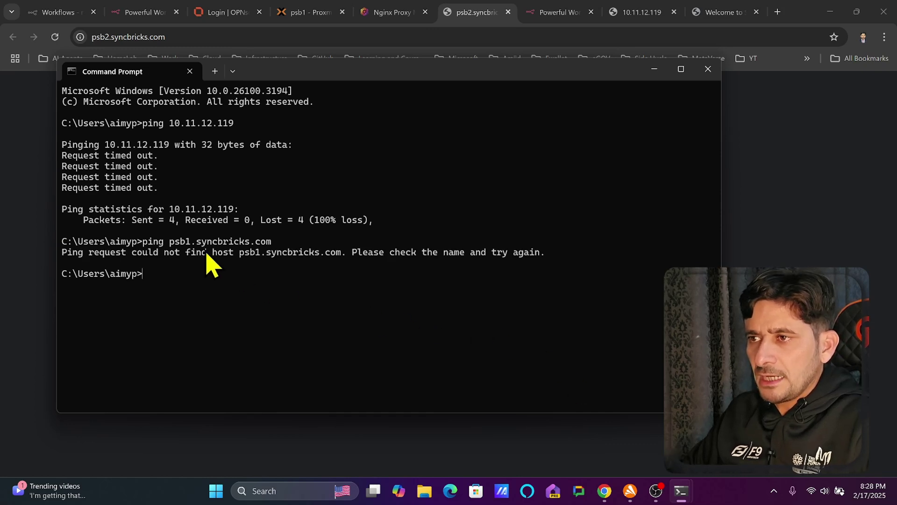
Ping psb1.syncbricks.com (host not found), then ping n8n.syncbricks.com, which replies from 104.21.58.142
left_click_drag(165, 243, 197, 242)
key("ctrl+c")
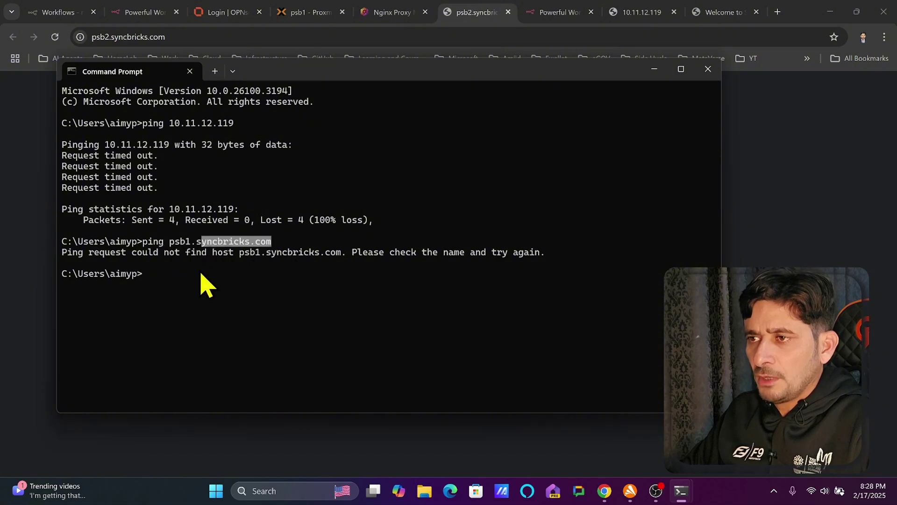
key("ctrl+c")
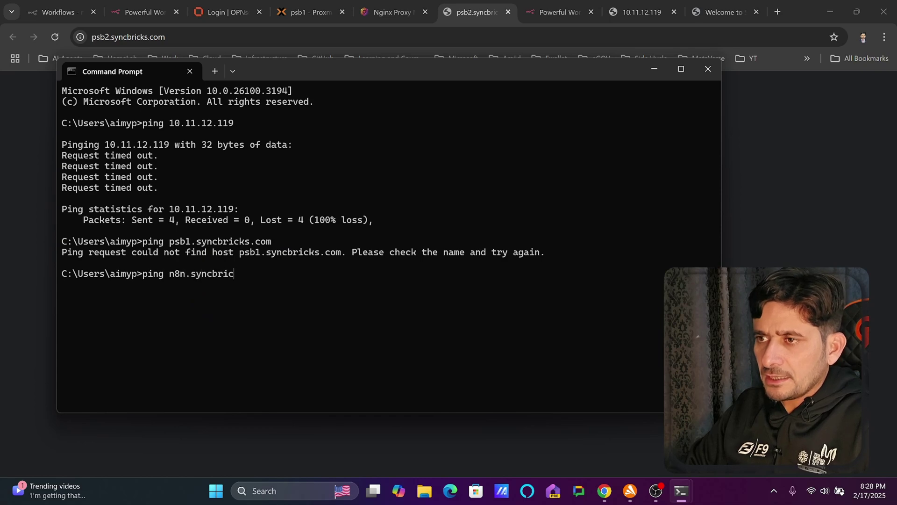
type("om")
key("Return")
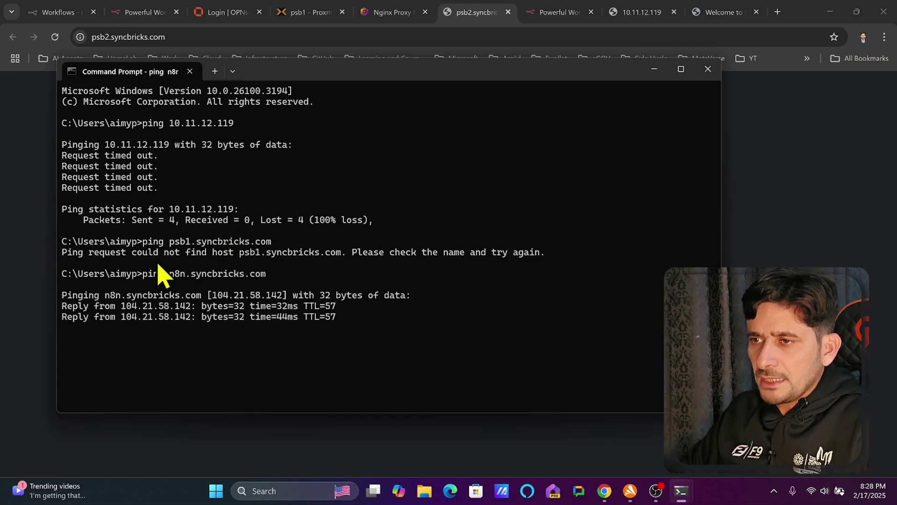
left_click_drag(123, 307, 192, 319)
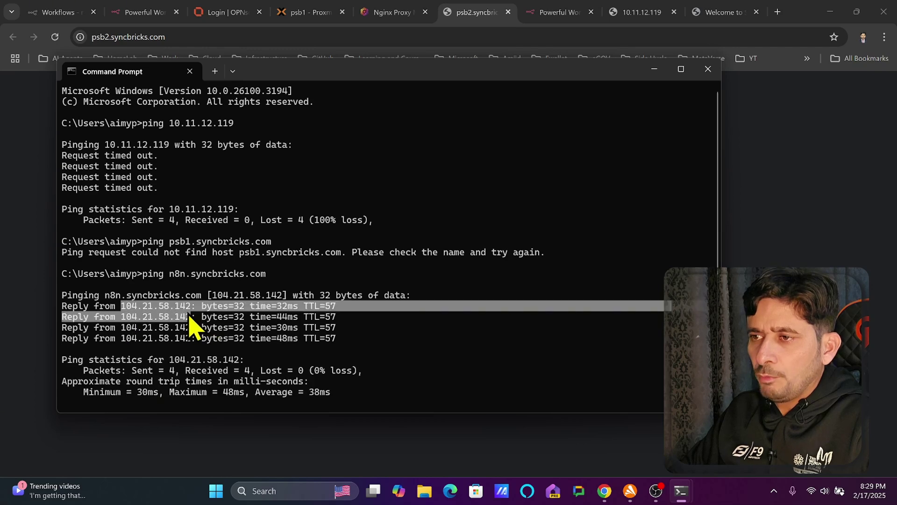
left_click(206, 243)
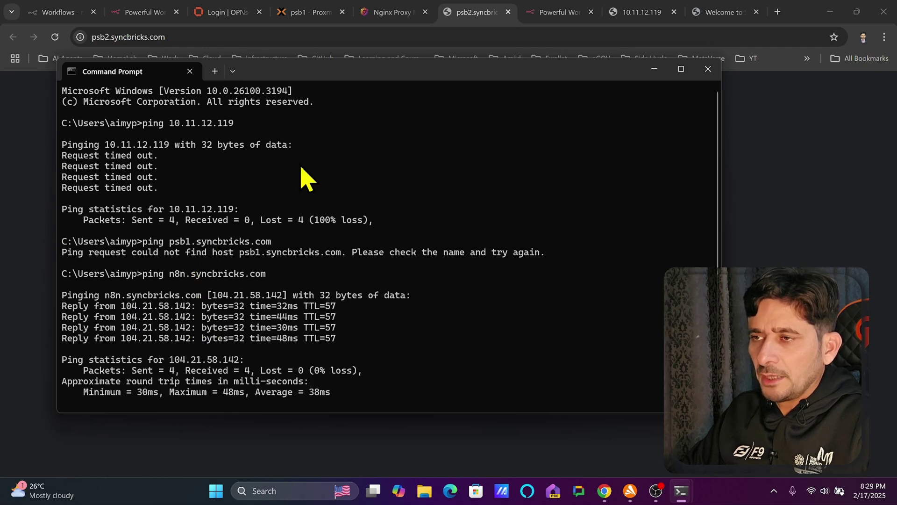
Switch to OPNsense and browse the Unbound DNS statistics and DNS over TLS pages
left_click(231, 19)
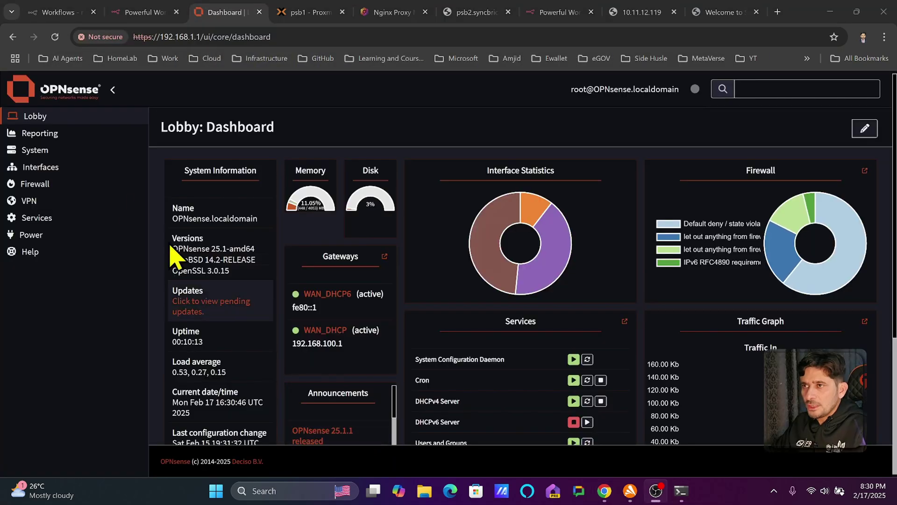
left_click(35, 218)
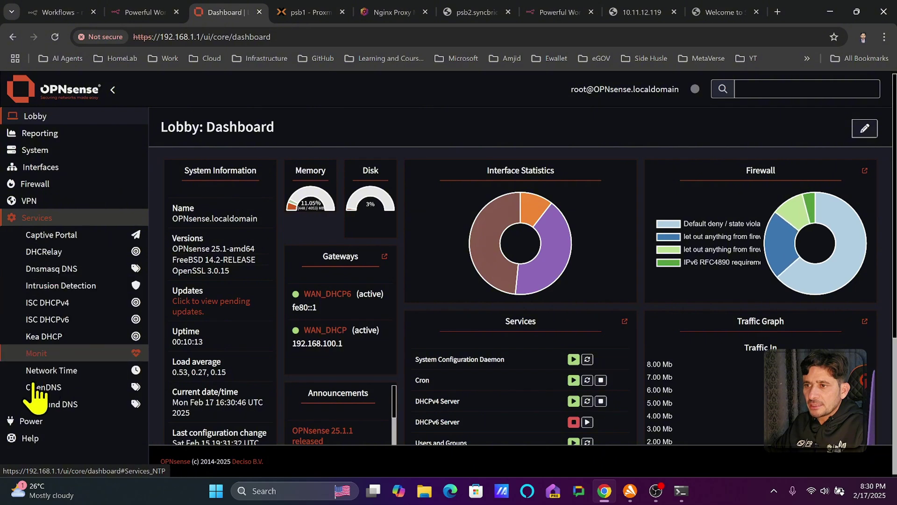
left_click(48, 404)
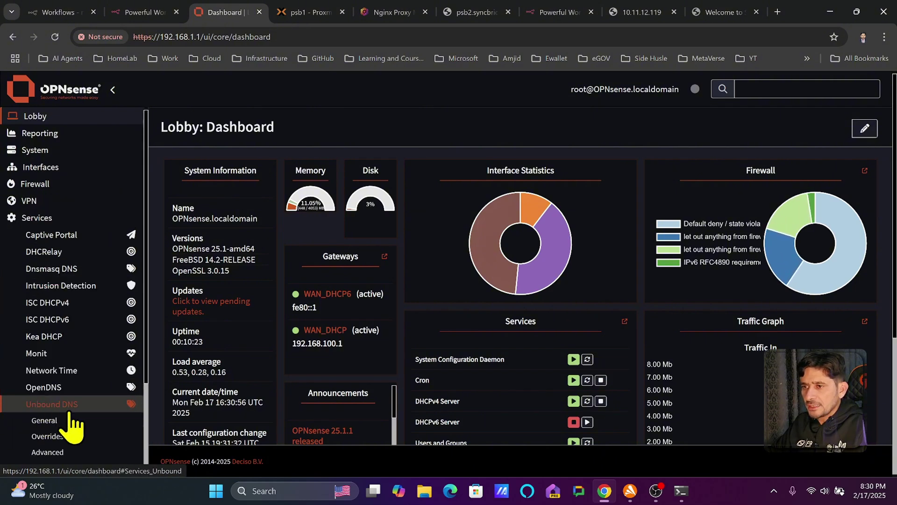
scroll(79, 374, "down", 3)
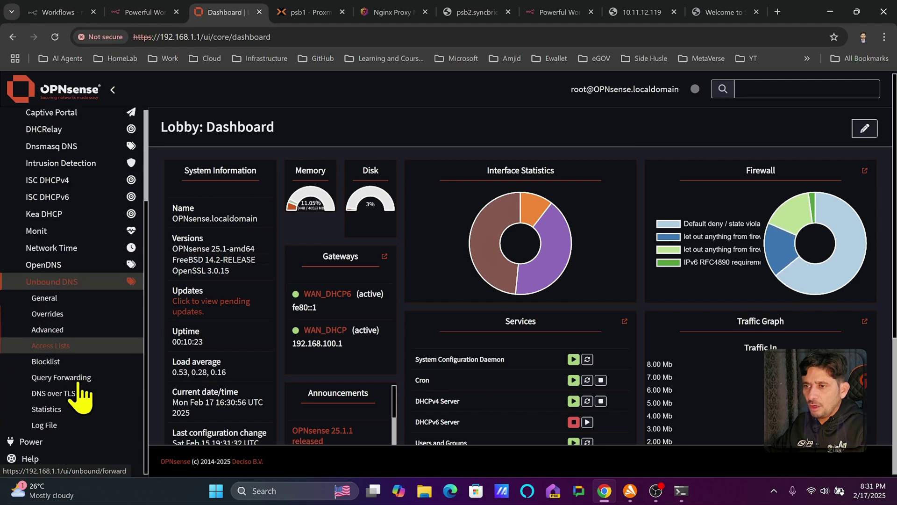
left_click(67, 413)
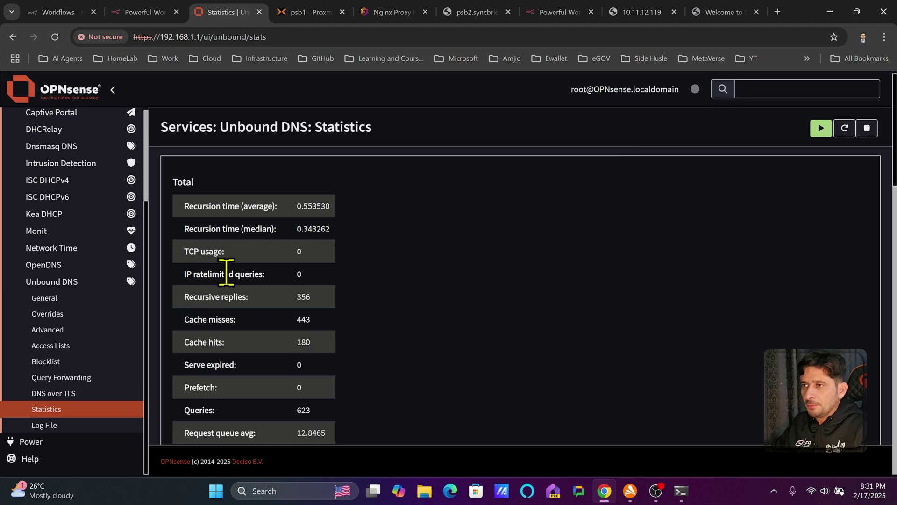
scroll(283, 327, "down", 9)
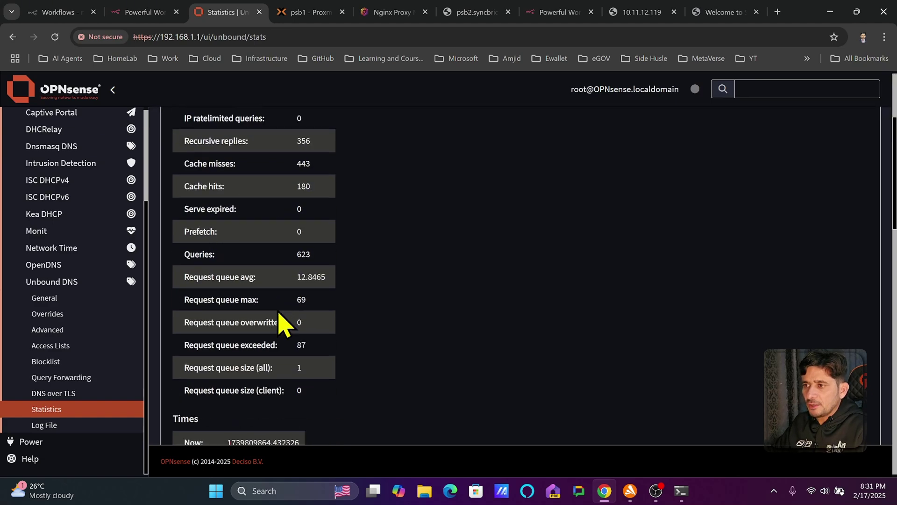
scroll(283, 280, "down", 3)
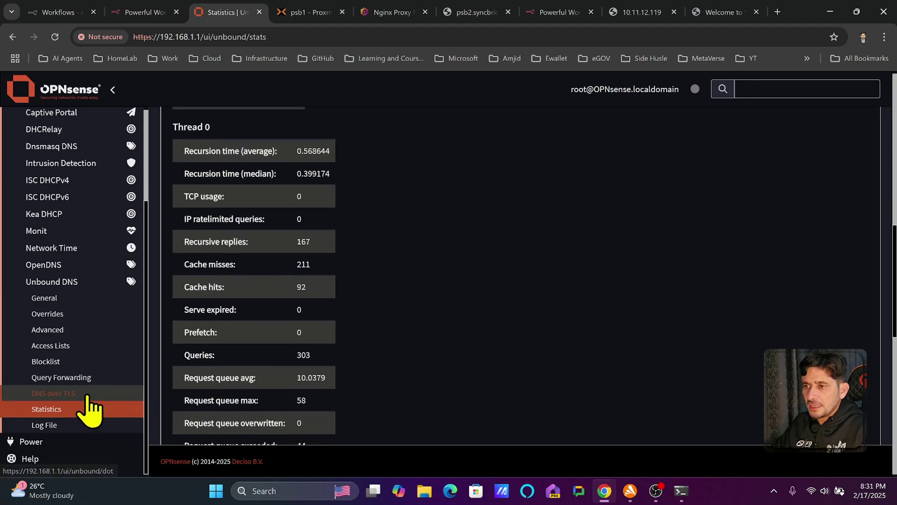
left_click(86, 395)
left_click(89, 409)
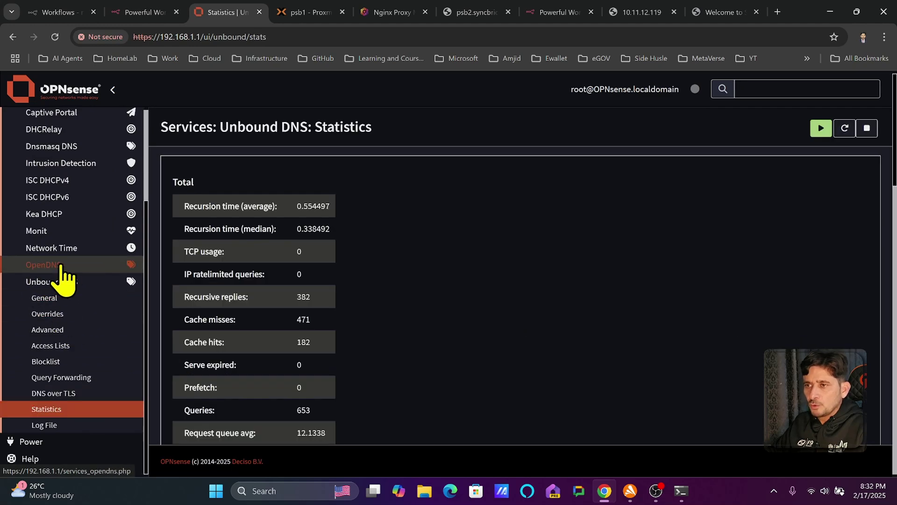
Reopen the Unbound DNS menu and go to the empty Overrides page
left_click(85, 286)
left_click(75, 404)
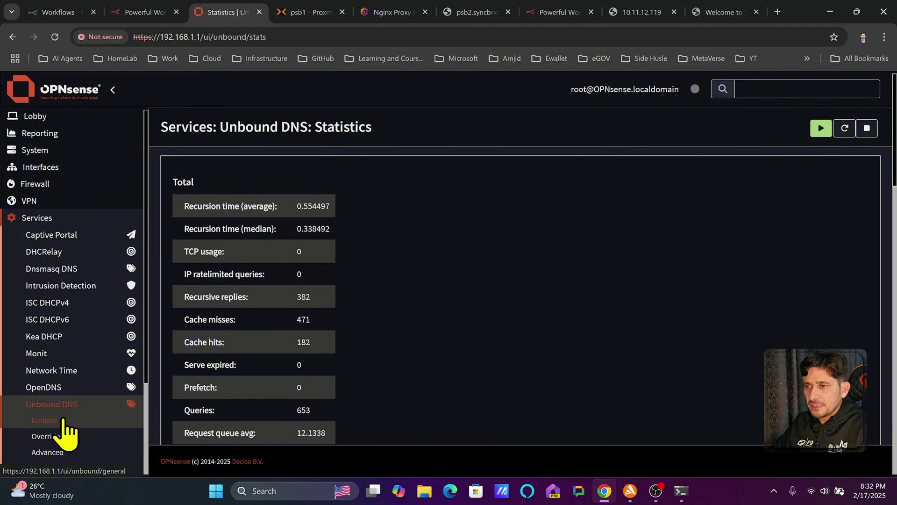
left_click(64, 422)
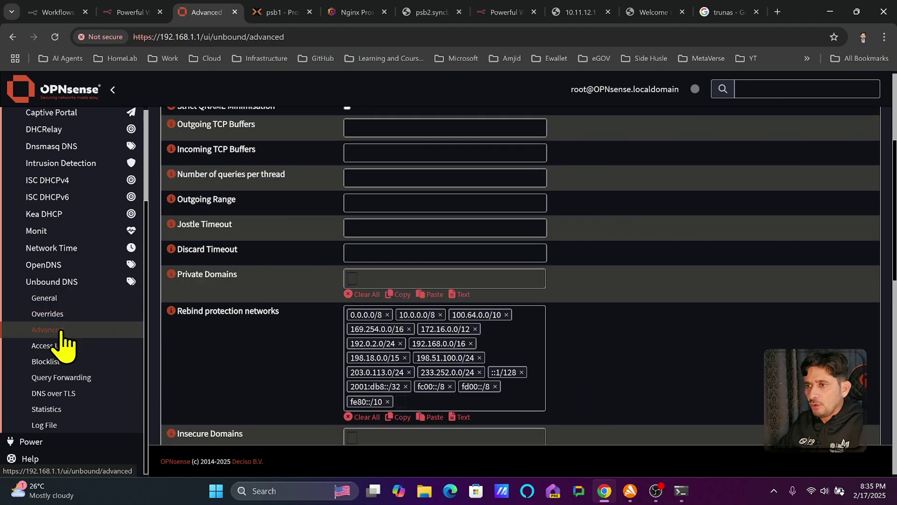
left_click(69, 316)
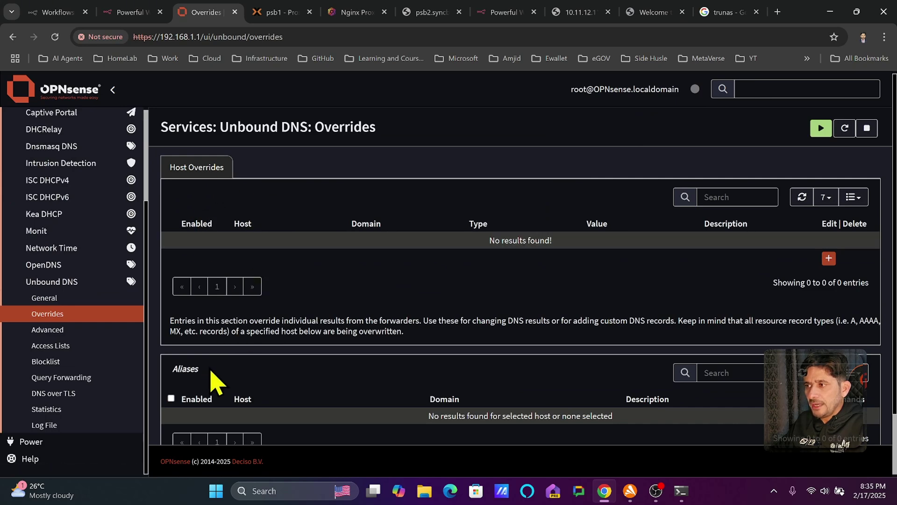
Start a host override with Host n8n, Domain syncbricks.com and IP 10.11.12.6
scroll(204, 361, "down", 2)
scroll(321, 345, "up", 2)
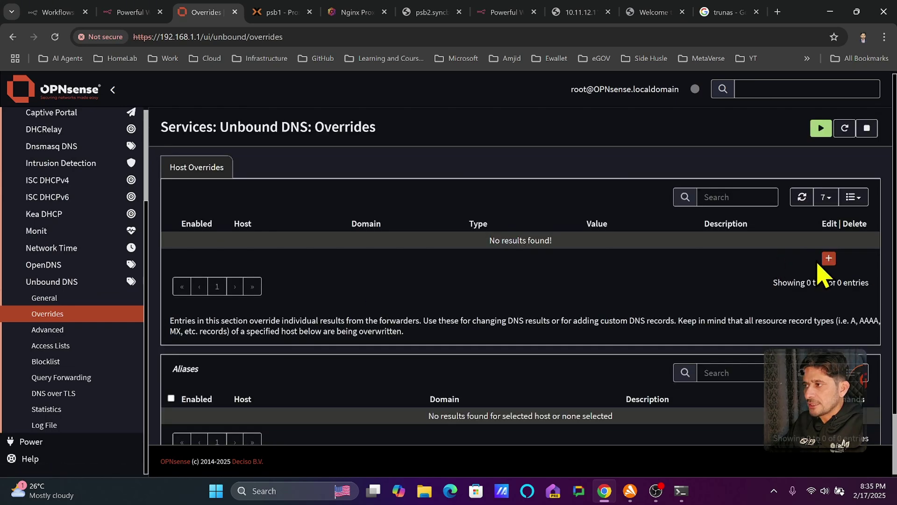
left_click(828, 260)
left_click(357, 196)
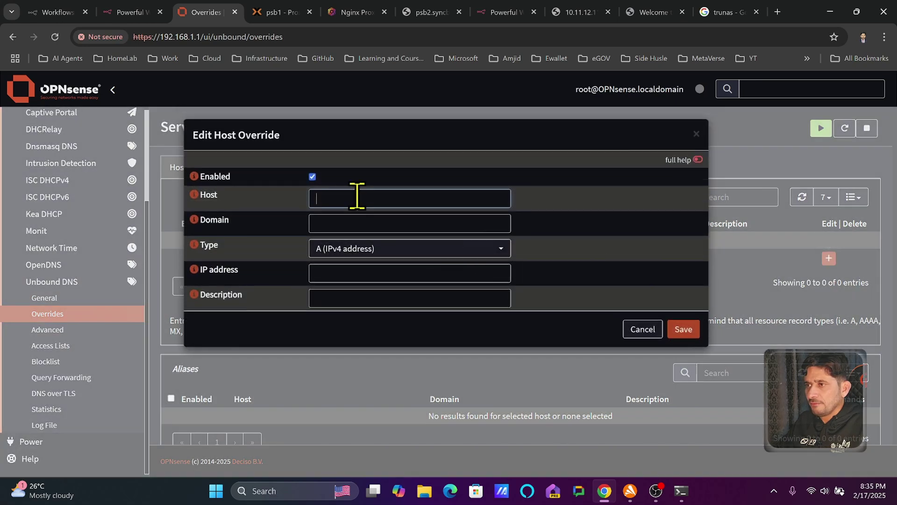
type("n8n")
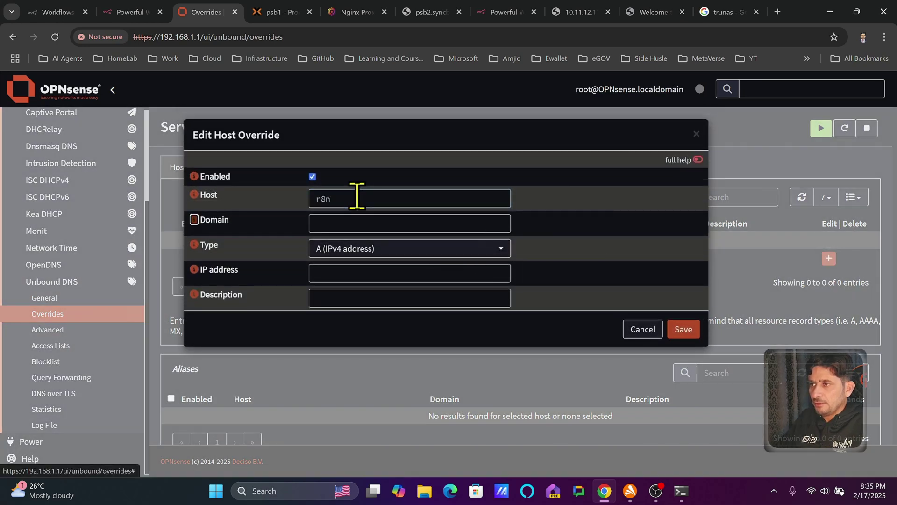
key("Tab")
type("syncbricks.com")
key("Tab")
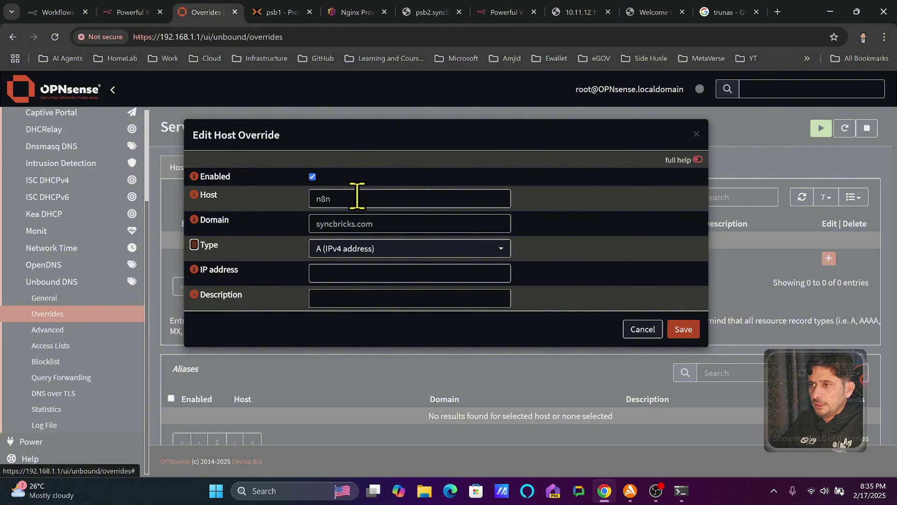
left_click(346, 272)
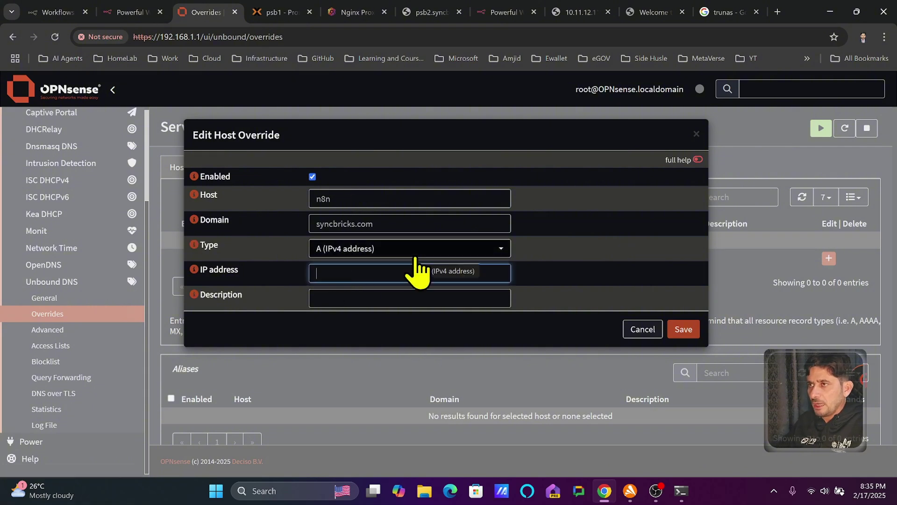
type("10.11.12.")
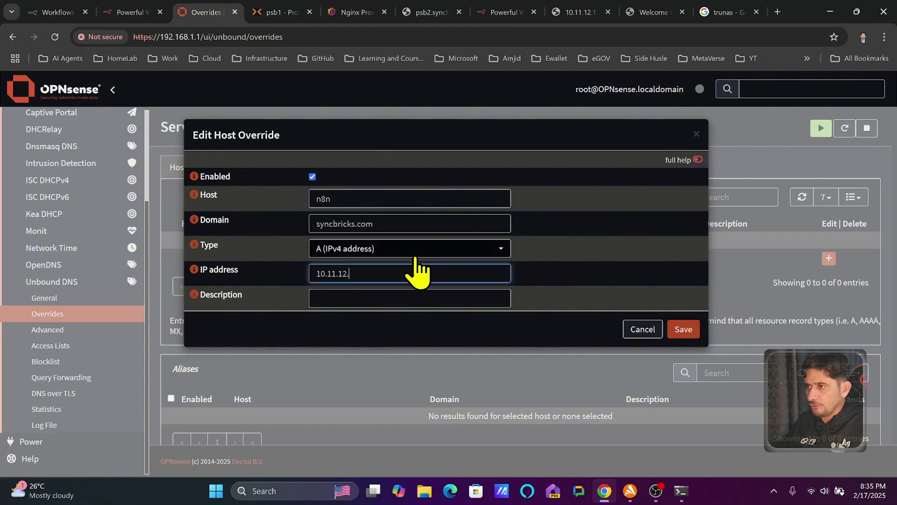
type("6")
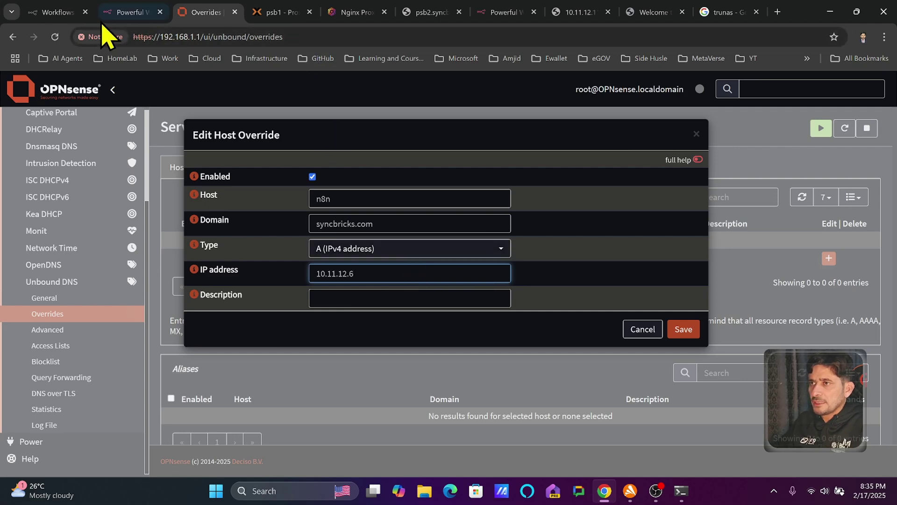
Check the NPM proxy hosts and other browser tabs, ending on the n8n website
left_click(350, 12)
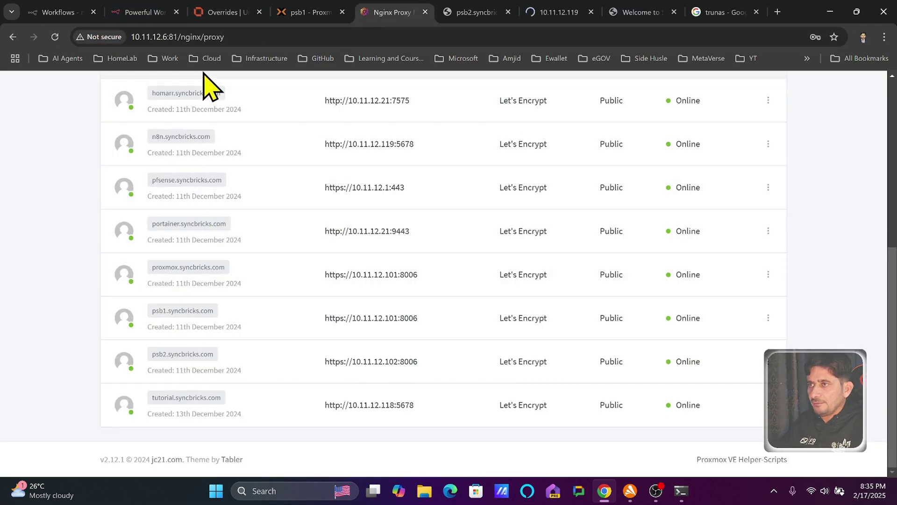
left_click(169, 38)
left_click(153, 13)
left_click(143, 12)
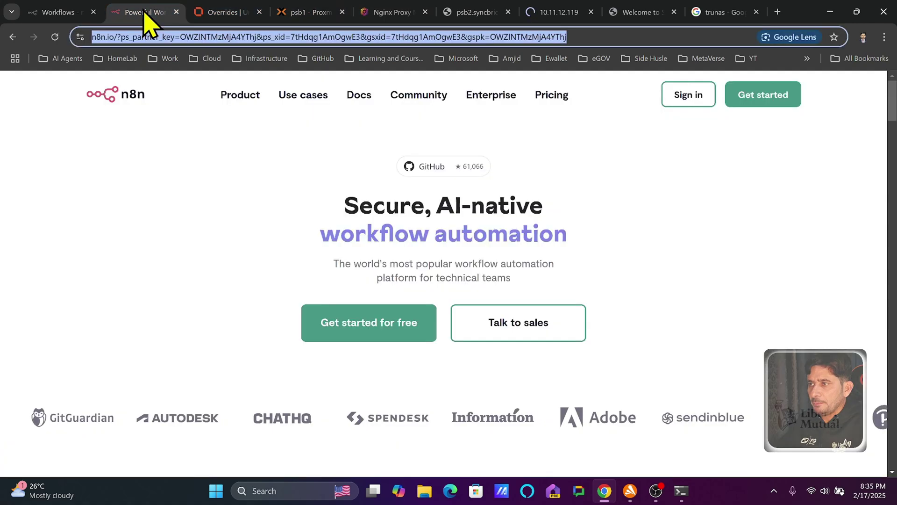
left_click(376, 30)
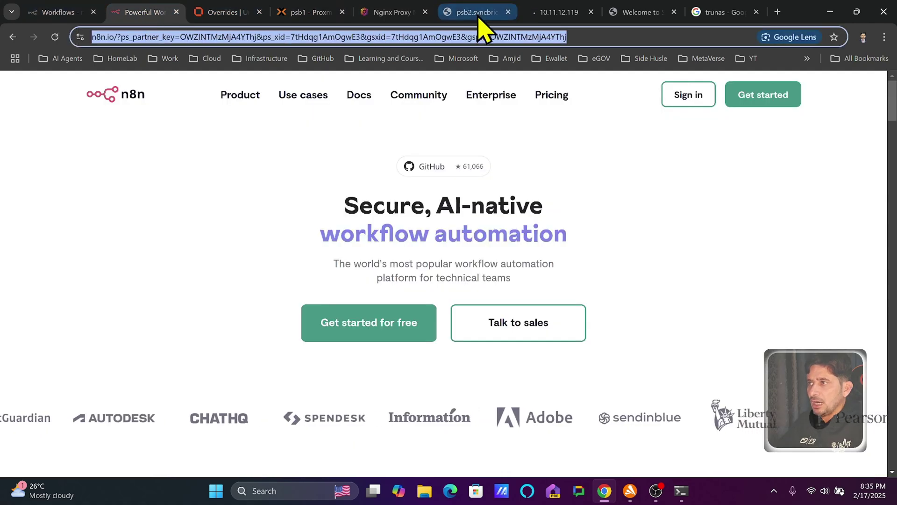
Give the n8n override the description 'nginx reverse proxy server' and save it
left_click(228, 14)
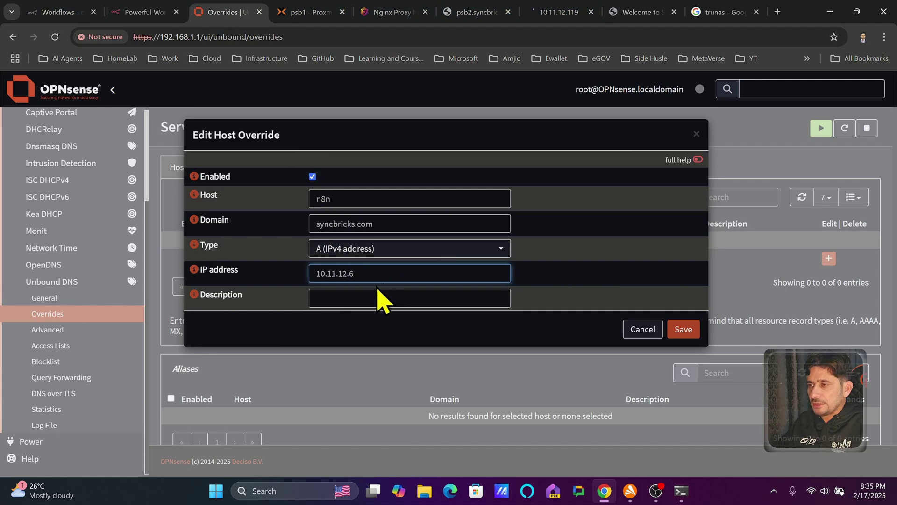
left_click(383, 306)
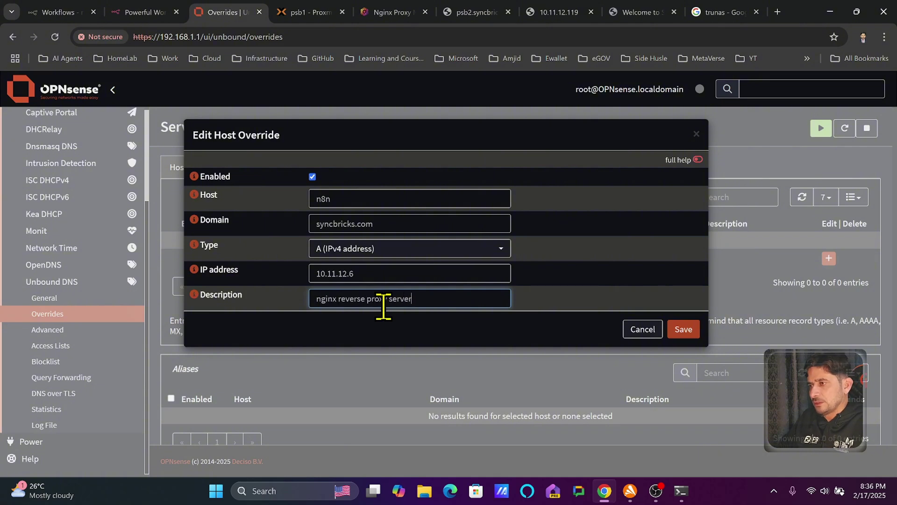
left_click(685, 329)
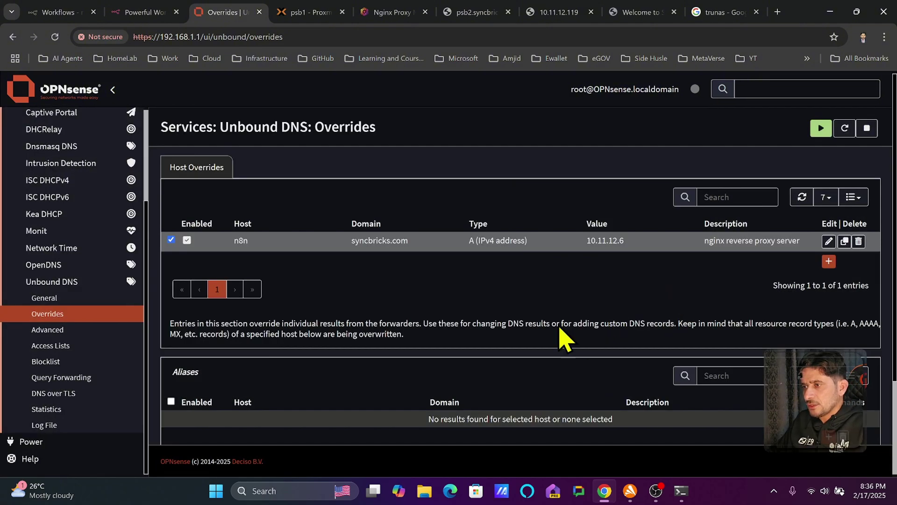
Add and save a psb1 override on syncbricks.com to 10.11.12.6, described 'nginx reverse proxy server'
left_click(828, 261)
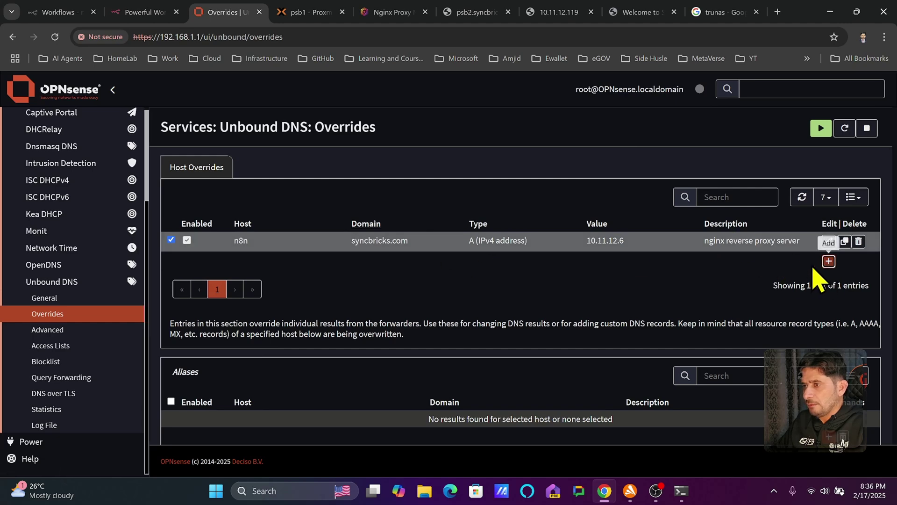
type("psb1")
key("Tab")
type("syb")
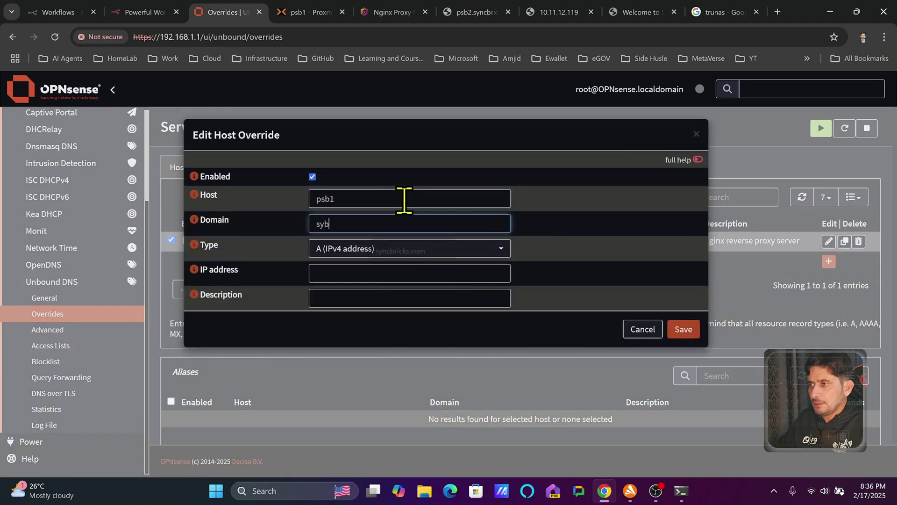
left_click(400, 250)
left_click(398, 273)
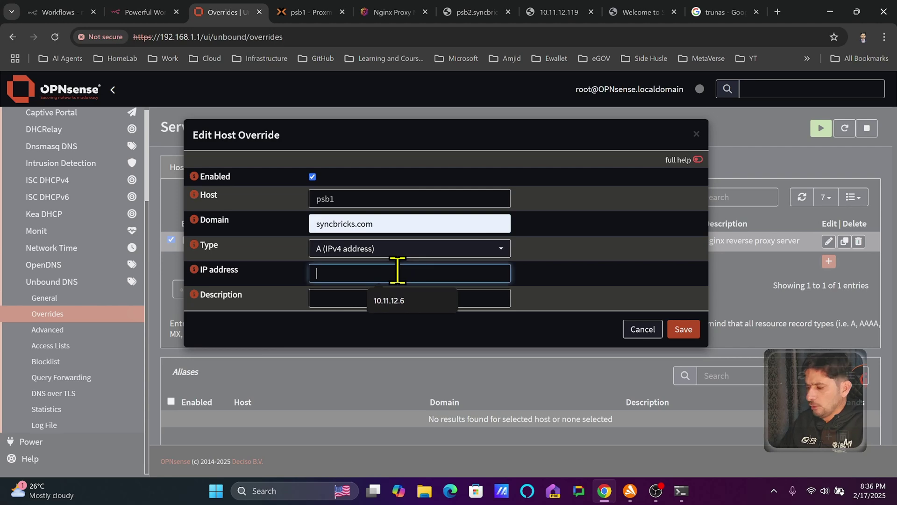
type("10.11.12.65")
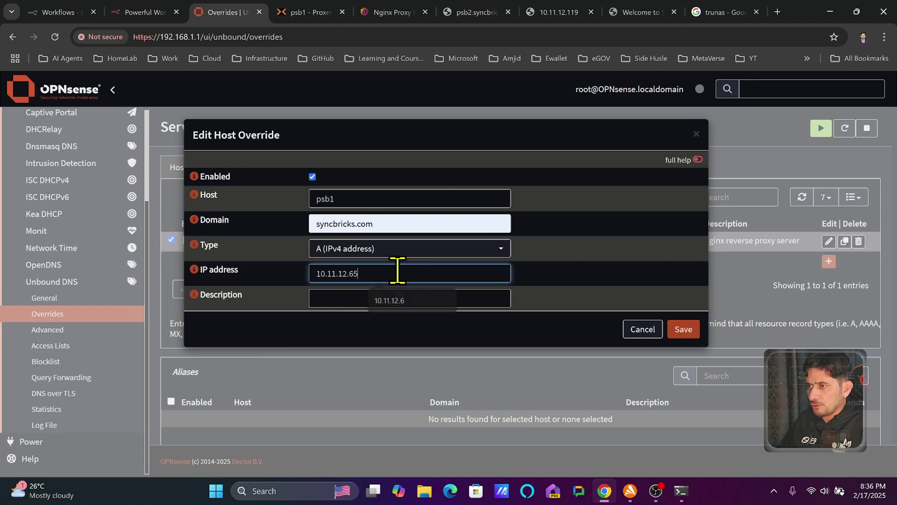
left_click(390, 294)
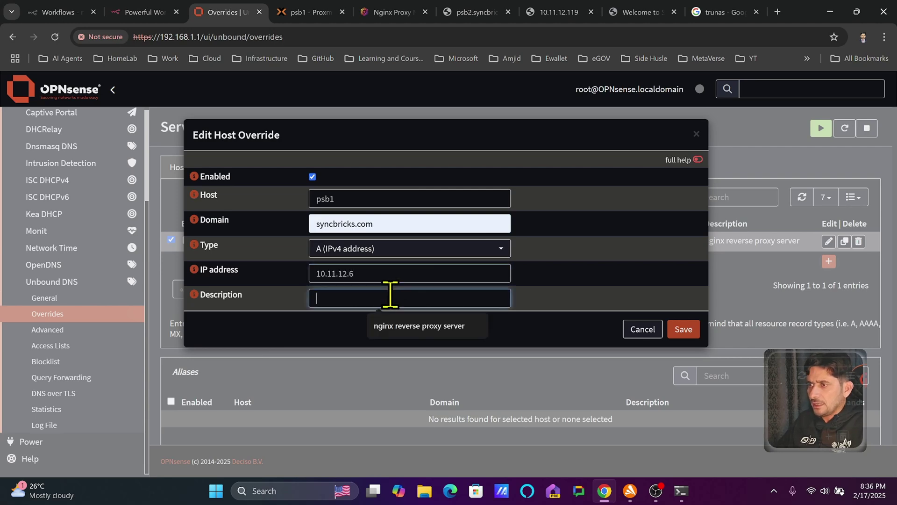
left_click(407, 327)
left_click(684, 329)
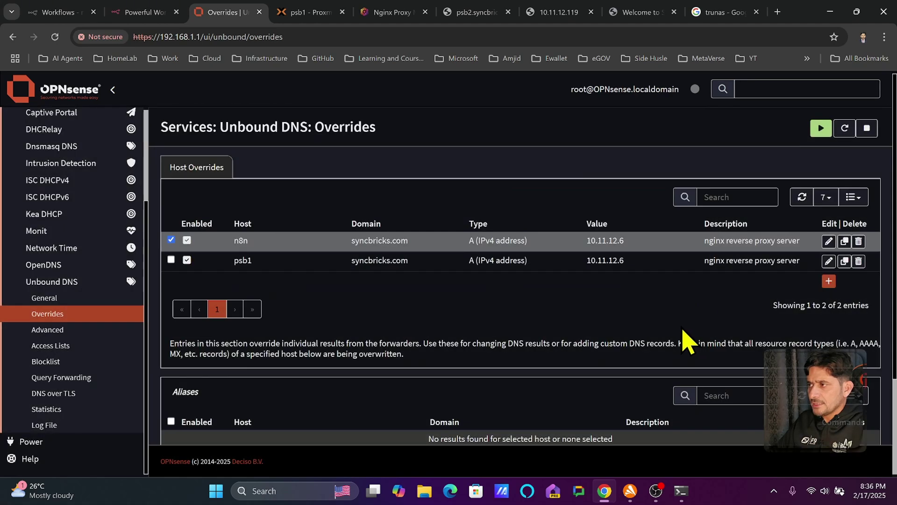
Clone the psb1 override, rename its host to psb2, and save it
left_click(828, 261)
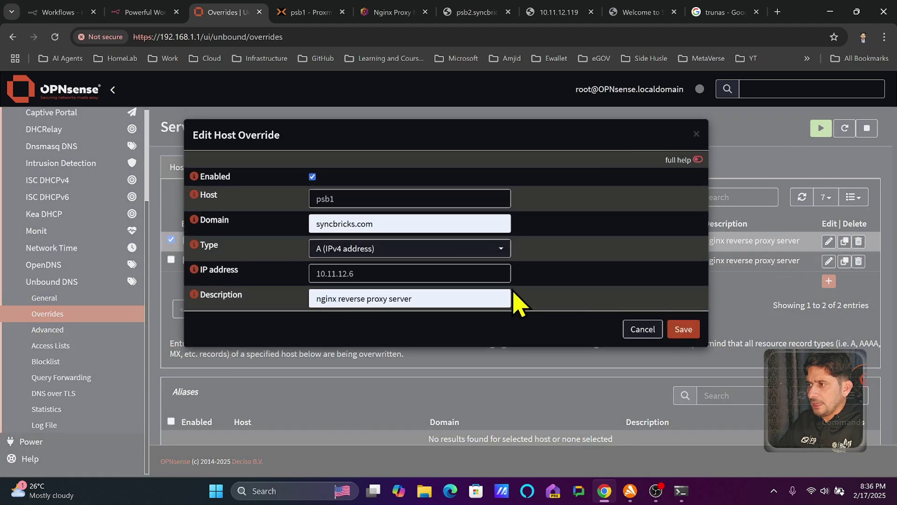
left_click(378, 195)
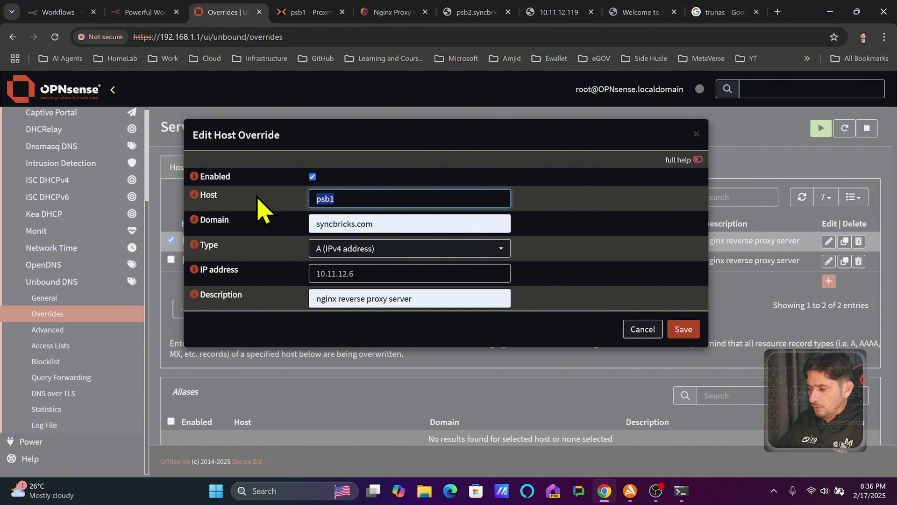
type("psb2")
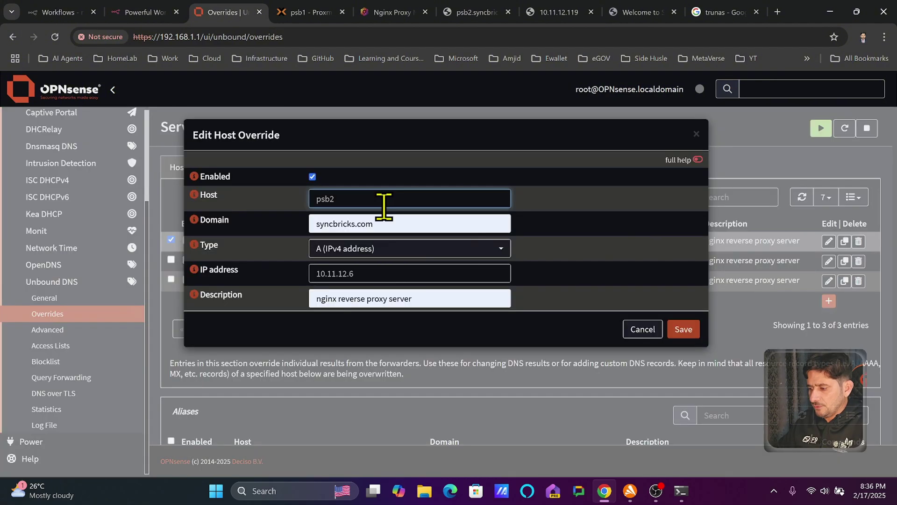
key("Return")
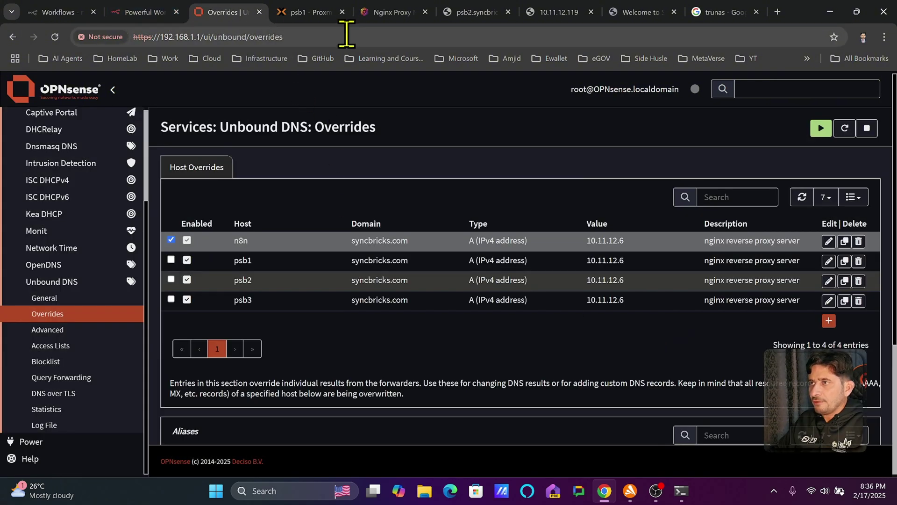
Compare with the NPM proxy hosts, then apply the n8n and psb1–psb3 overrides in OPNsense
left_click(381, 13)
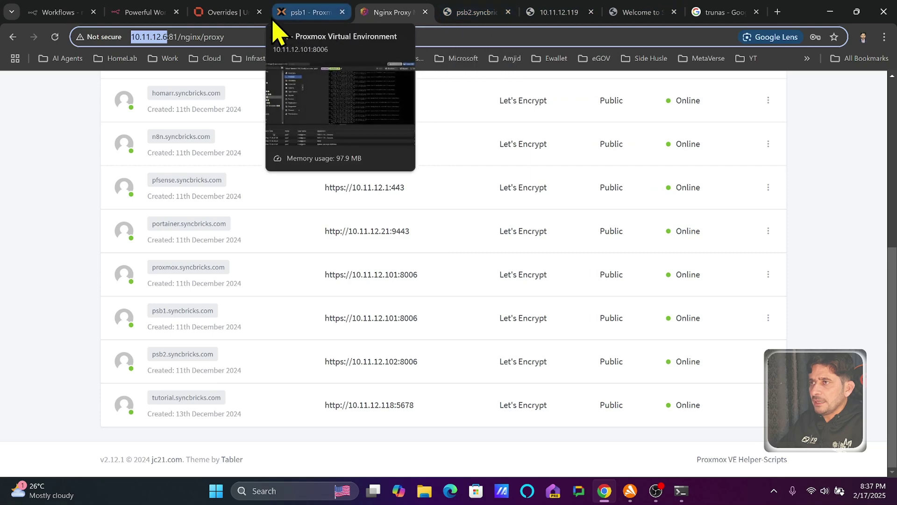
left_click(221, 16)
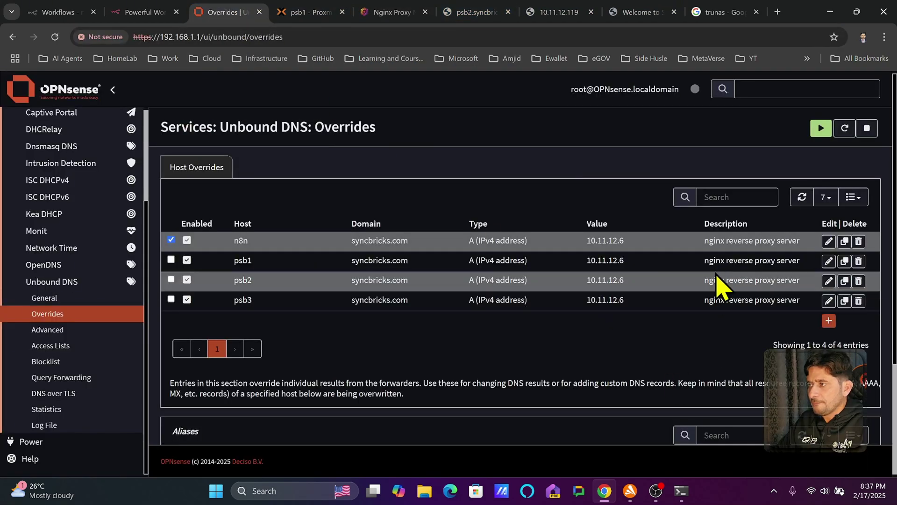
scroll(830, 197, "down", 3)
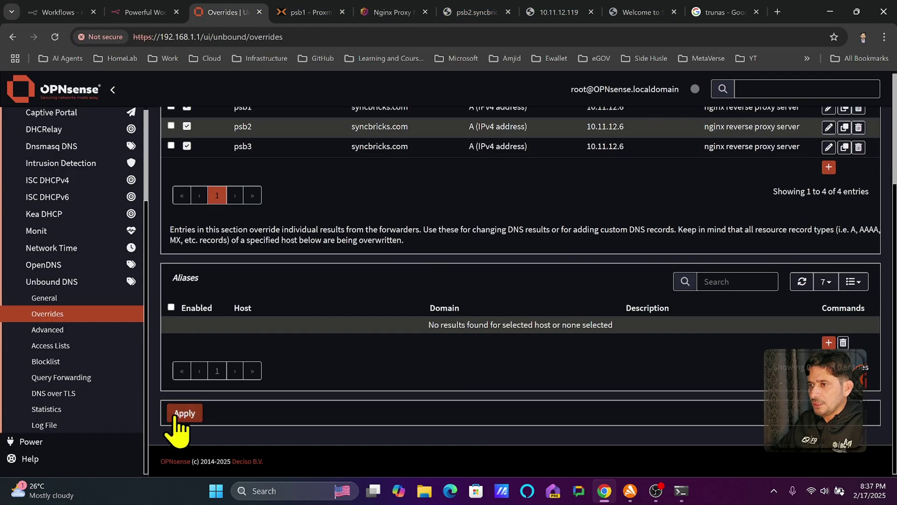
mouse_move(683, 496)
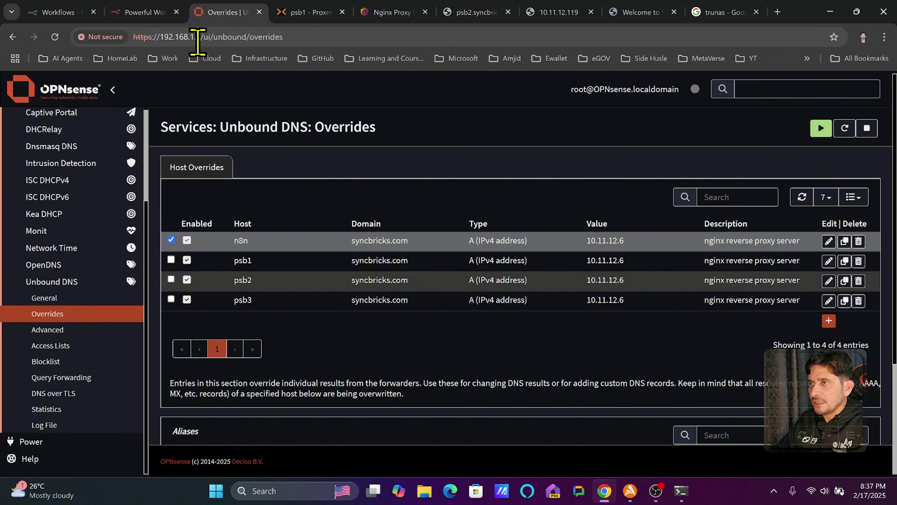
left_click_drag(199, 42, 139, 48)
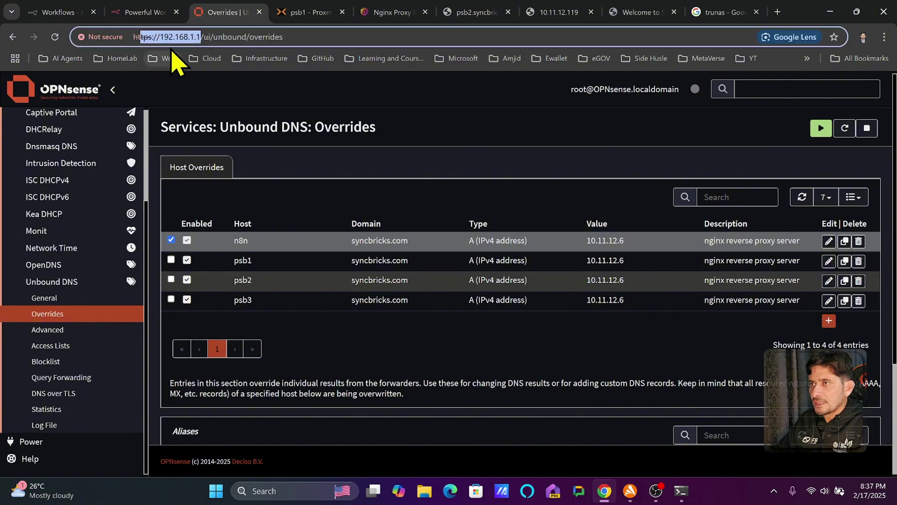
left_click(165, 39)
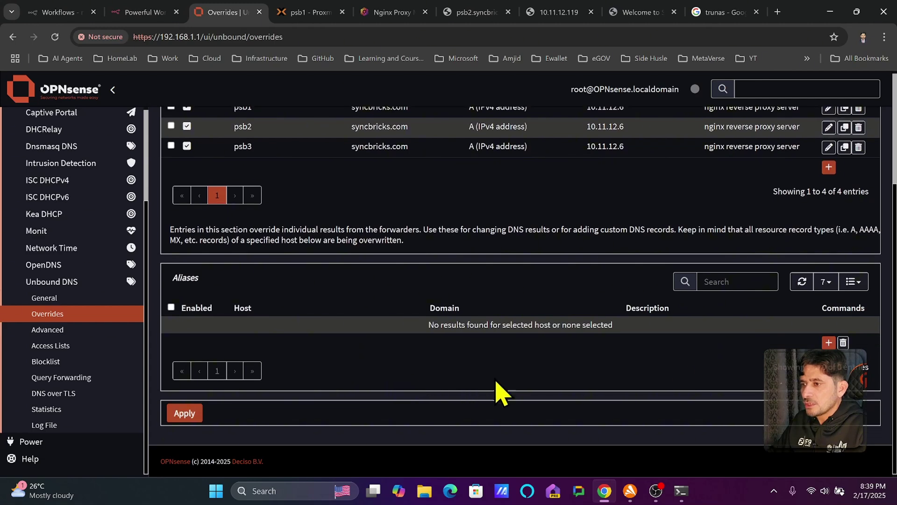
Add and save a trial alias 'au' on a syncbricks domain for n8n.syncbricks.com
left_click(828, 344)
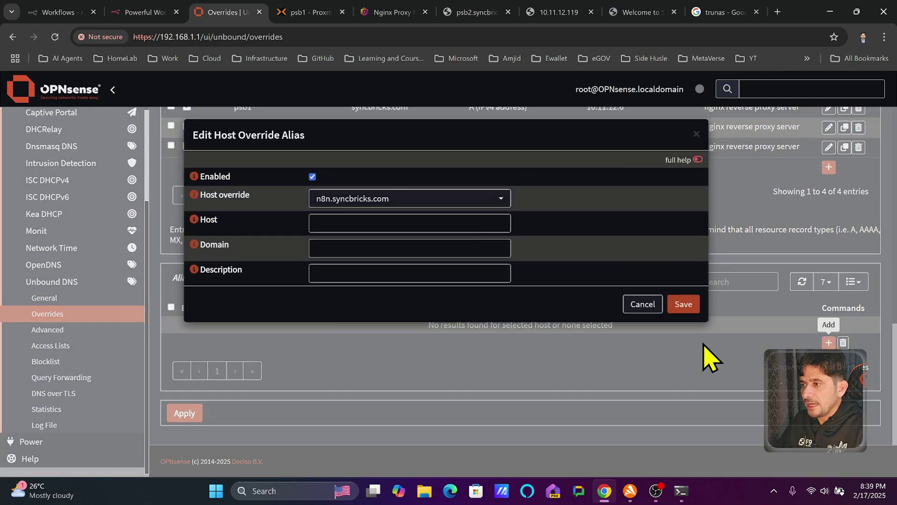
left_click(405, 206)
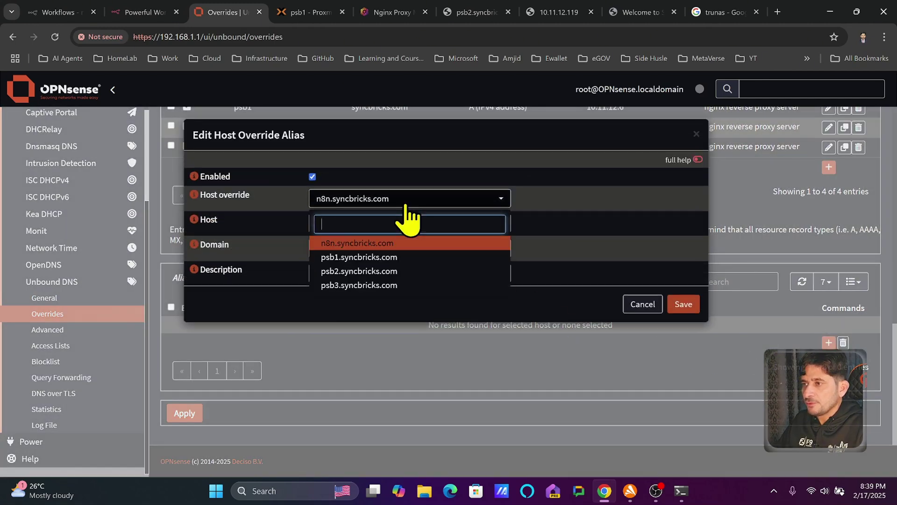
left_click(394, 243)
left_click(373, 223)
type("autmation")
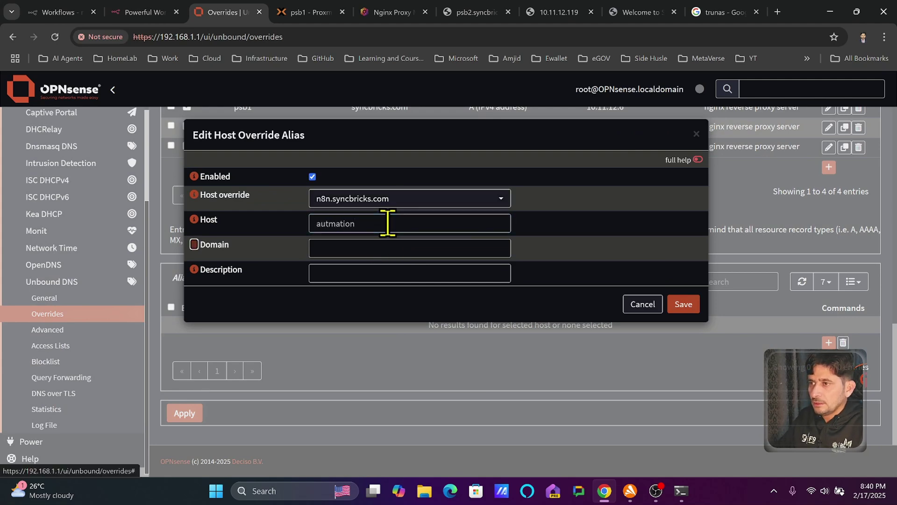
key("Tab")
type("syncb")
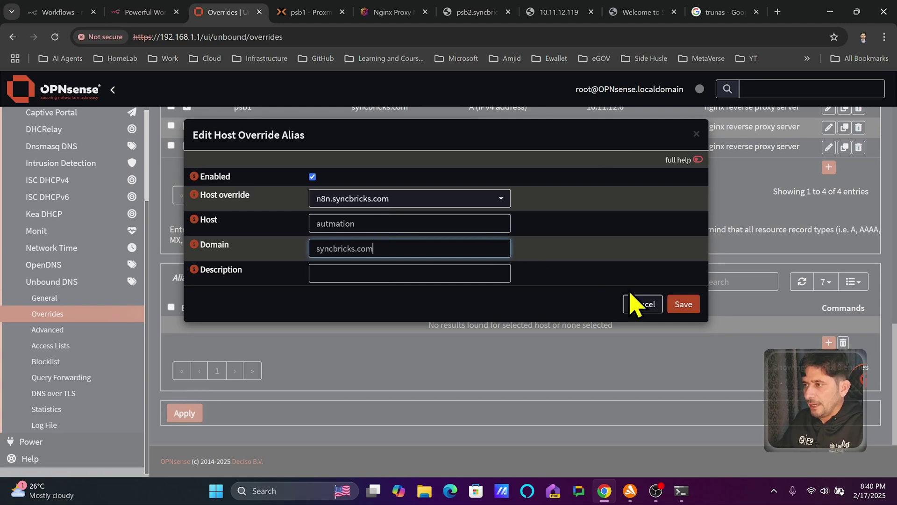
left_click(678, 304)
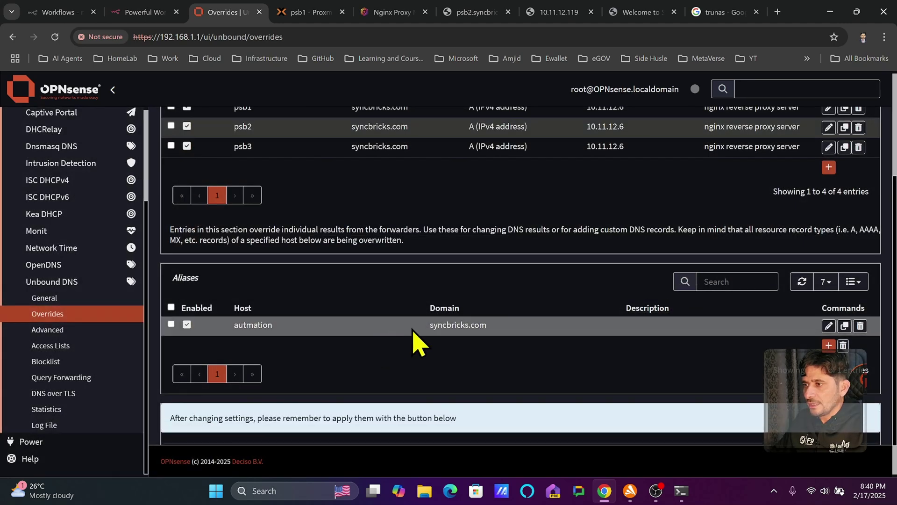
Delete the trial alias, confirm with Yes, and apply the override changes
left_click(860, 326)
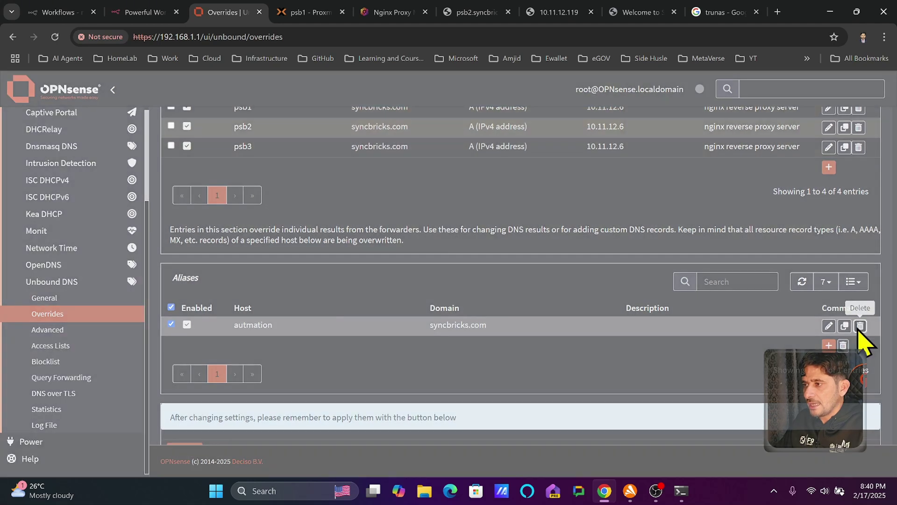
left_click(599, 196)
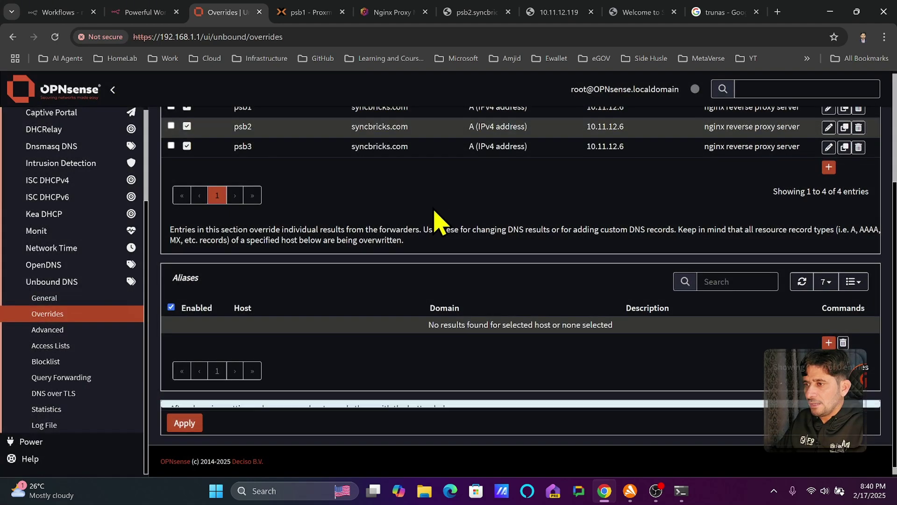
scroll(437, 226, "up", 3)
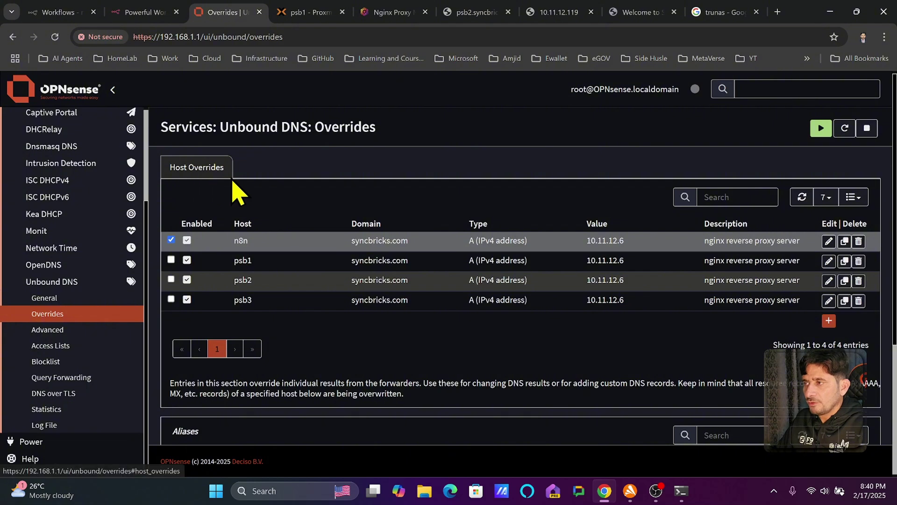
scroll(220, 257, "down", 3)
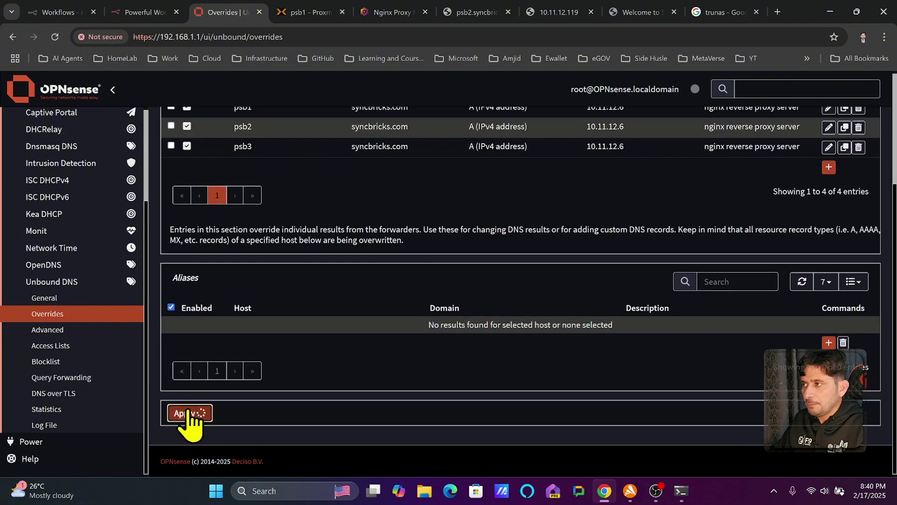
scroll(355, 240, "up", 4)
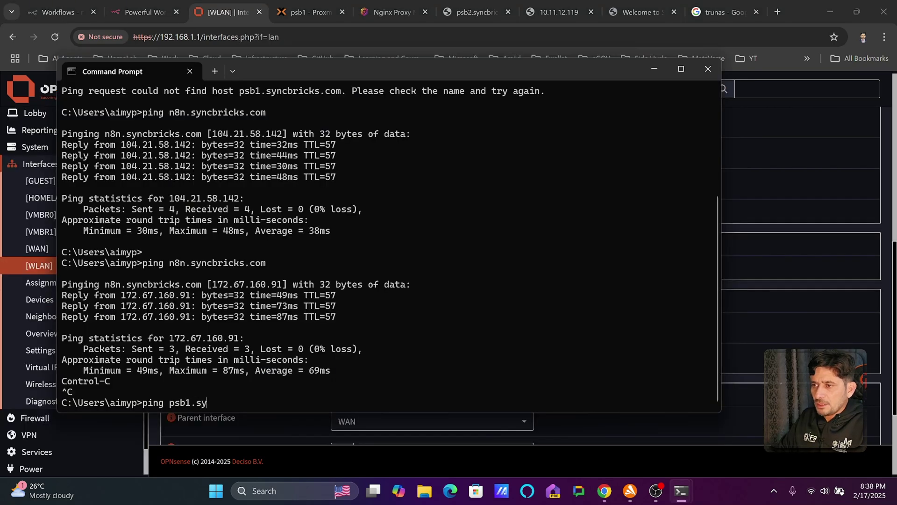
Ping psb1.syncbricks.com, confirming 4/4 replies from 10.11.12.6, then recall the command
type("com")
key("Return")
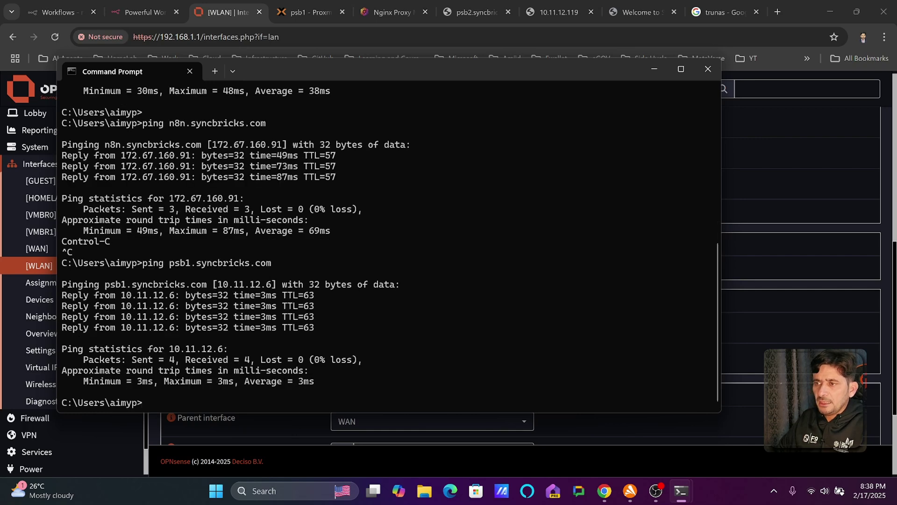
key("Up")
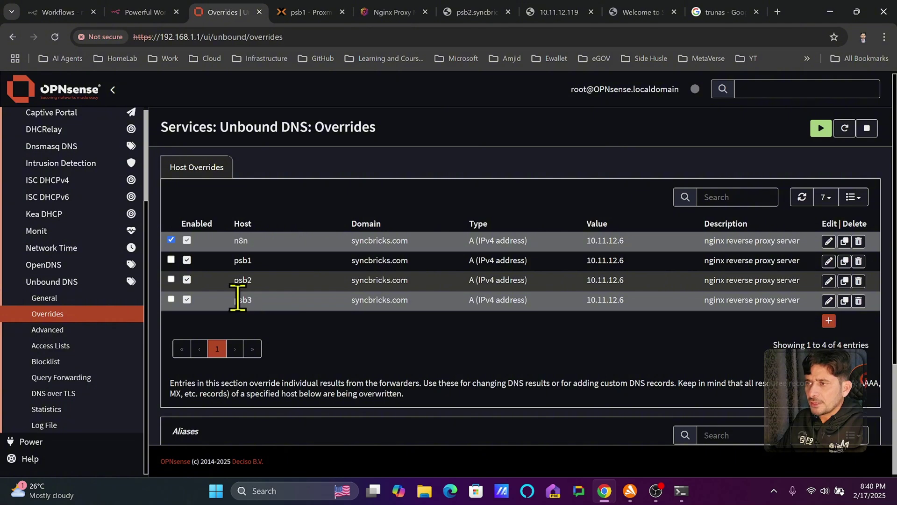
In a new tab, load psb1.syncbricks.com and then psb2.syncbricks.com to reach the Proxmox login
key("ctrl+t")
type("psb1.syncb")
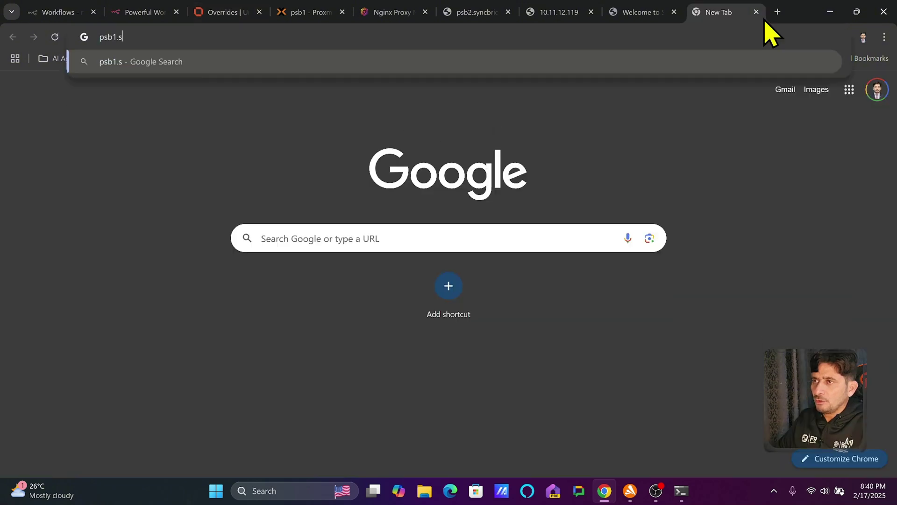
type("ricks.com")
key("Return")
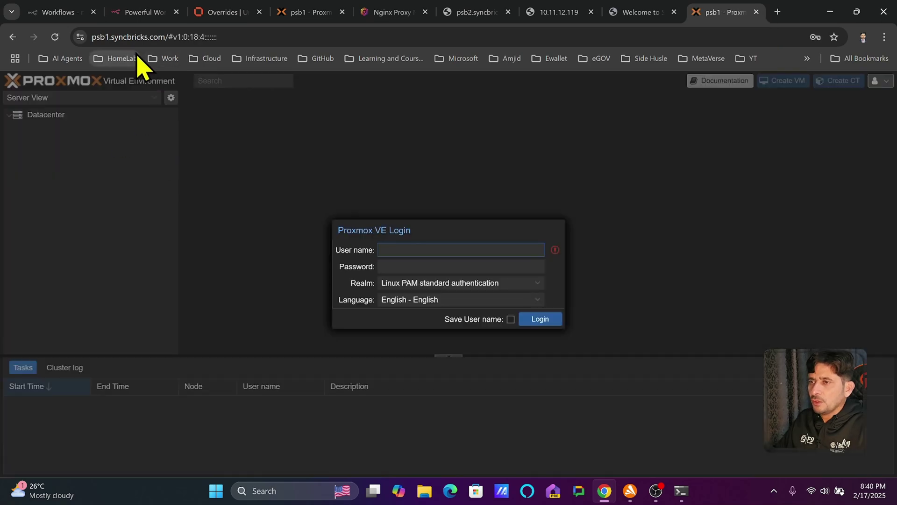
left_click(160, 37)
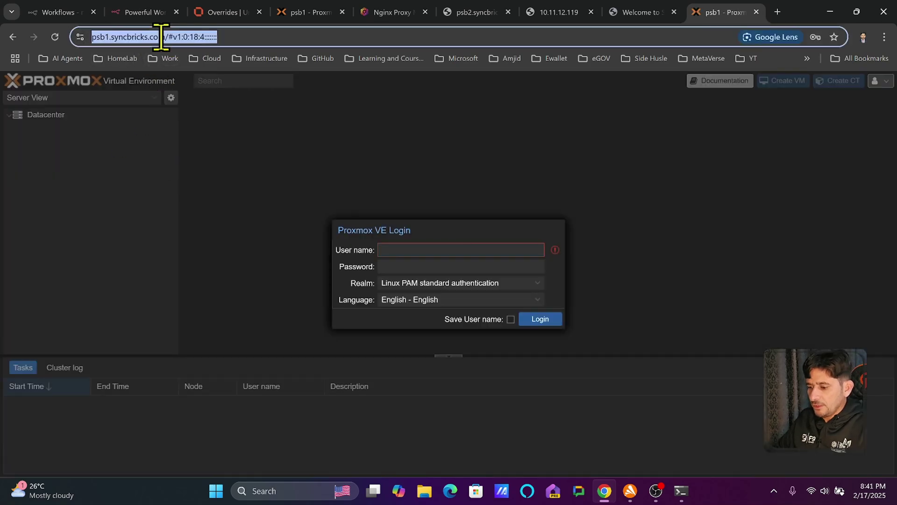
type("psb2.syncbric")
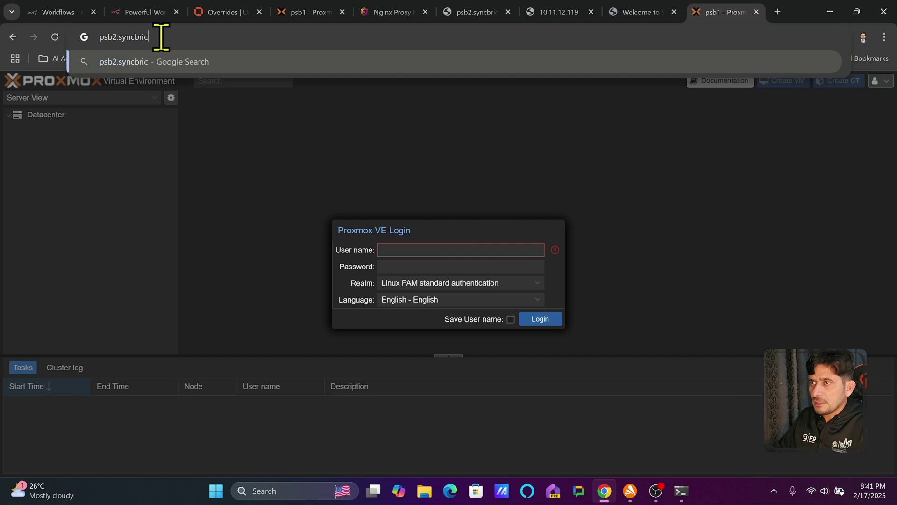
type("ks.com")
key("Return")
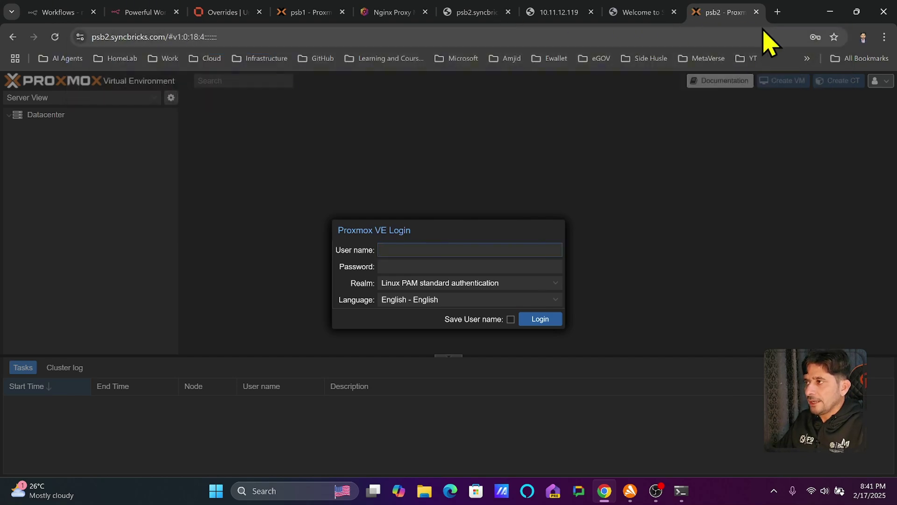
Open protectli's Proxmox at 10.11.12.104:8006, then return to the Nginx Proxy Manager host list
left_click(778, 12)
type("10.")
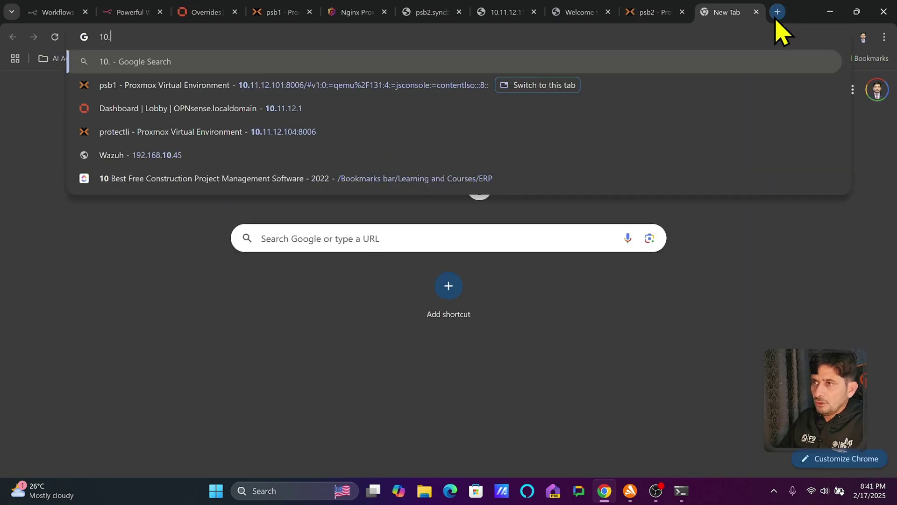
type("11.12.10")
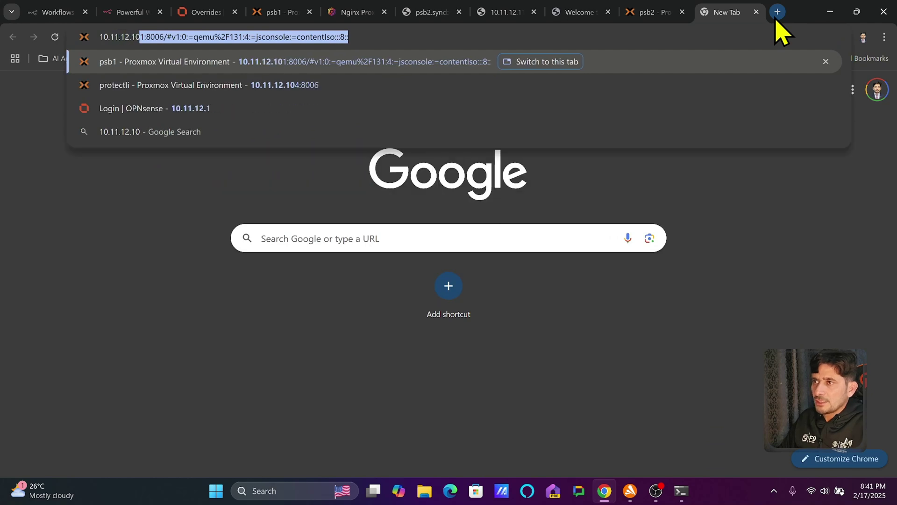
type("4")
key("Return")
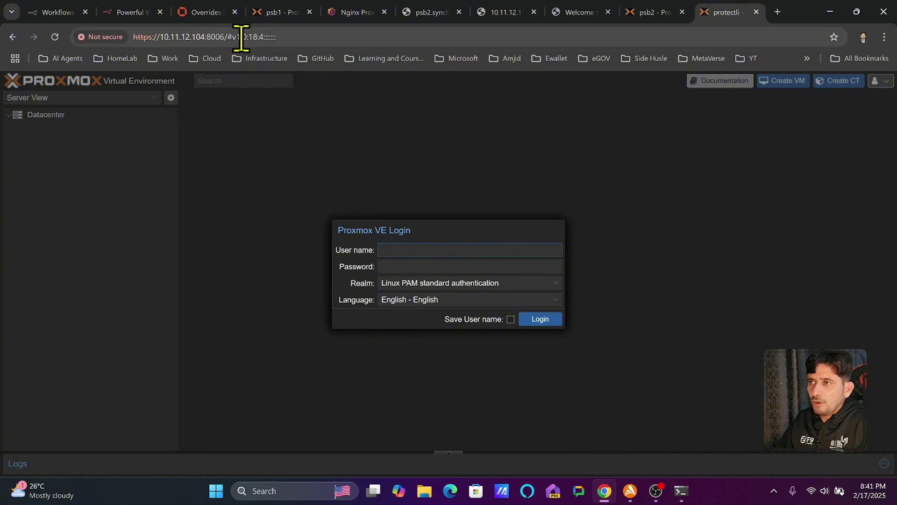
left_click(343, 14)
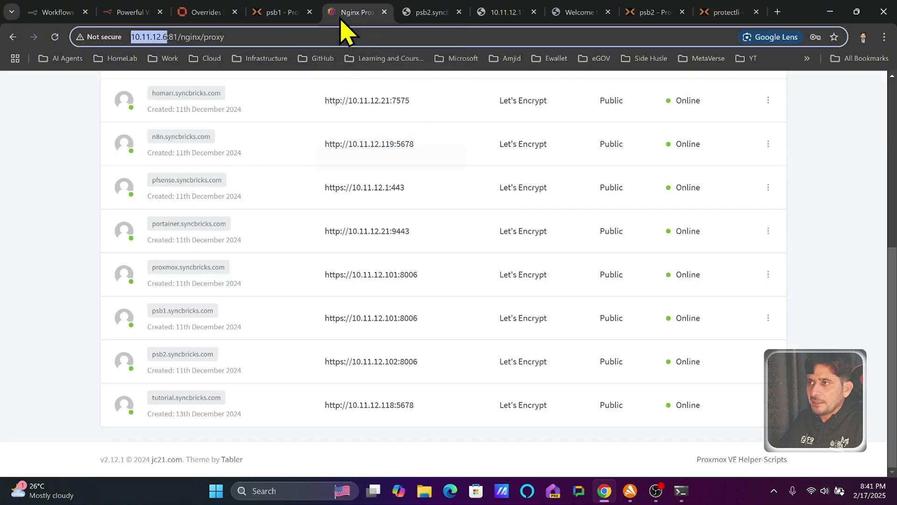
Add a proxy host protecli.syncbricks.com forwarding via https to 10.11.12.104 port 8006
scroll(575, 256, "up", 6)
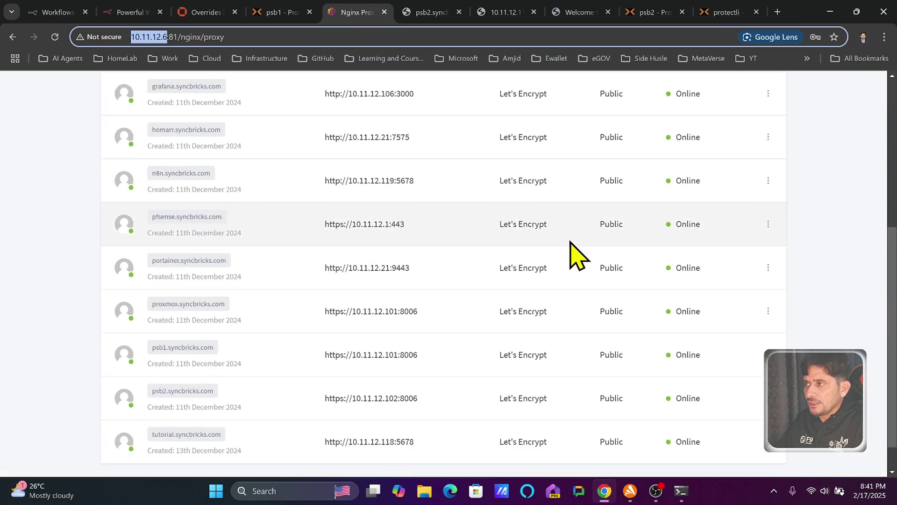
left_click(735, 174)
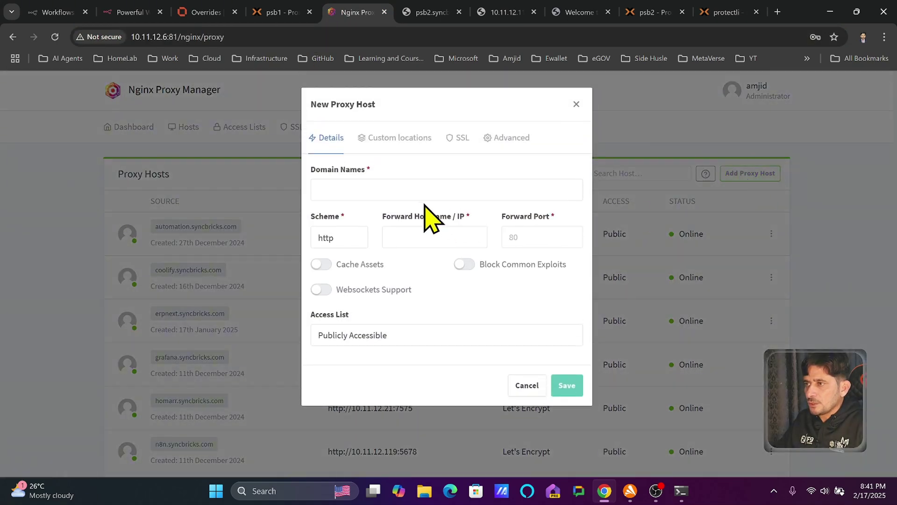
left_click(409, 190)
type("protecli.syncbricks.com")
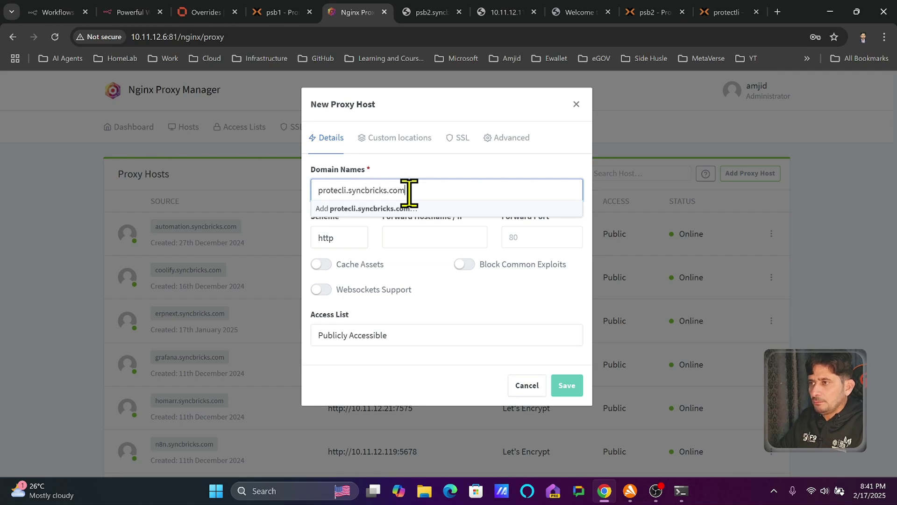
key("Return")
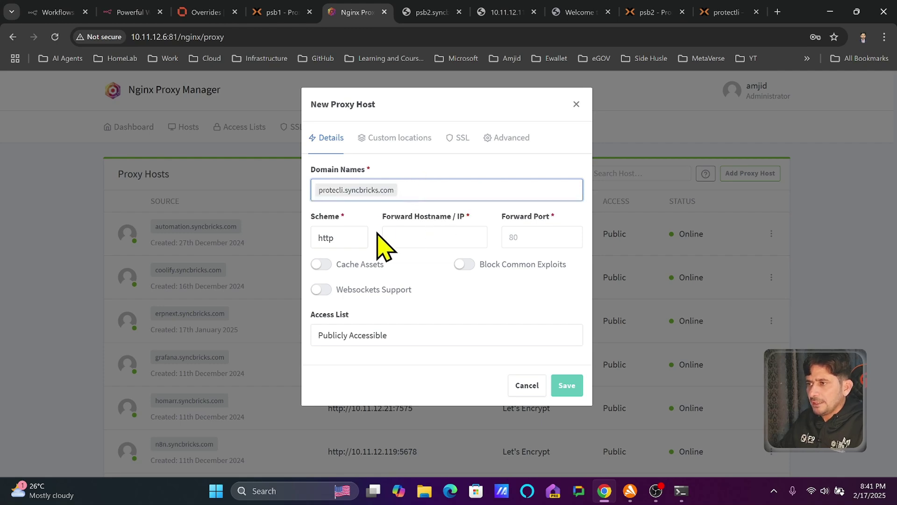
left_click(367, 242)
left_click(357, 274)
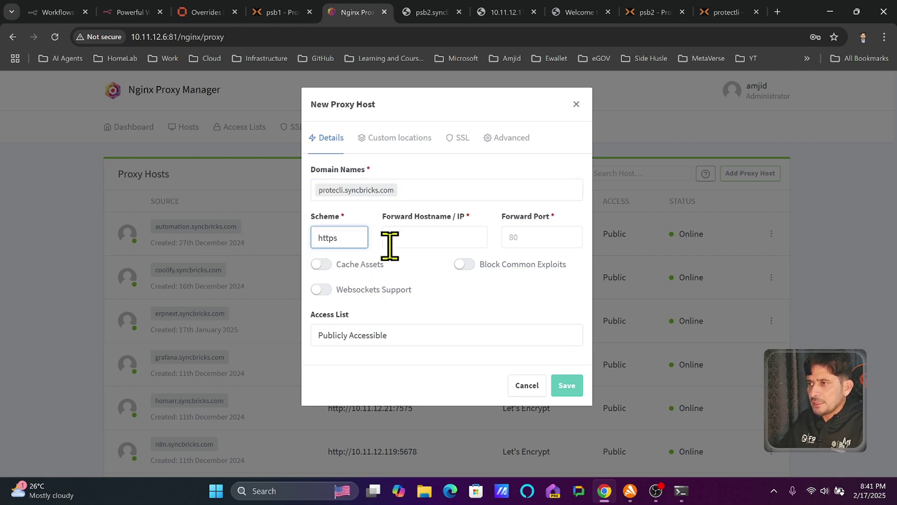
left_click(391, 237)
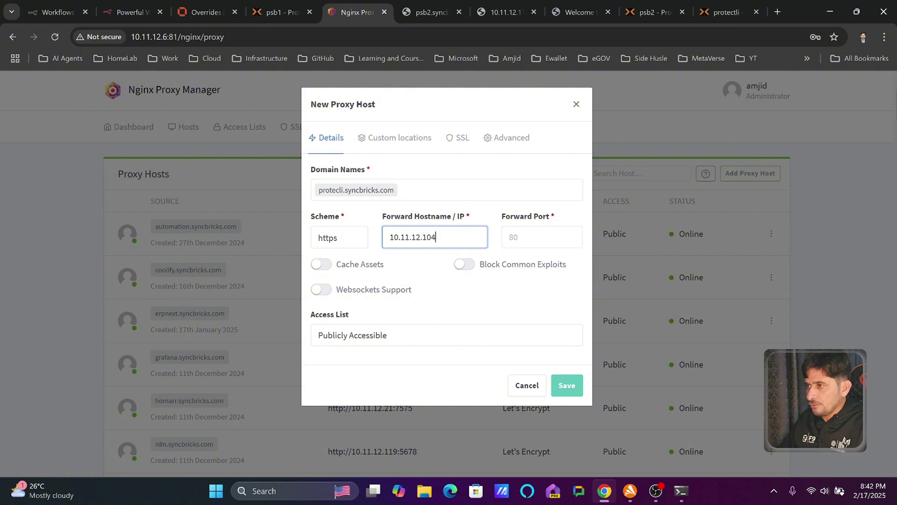
type("10.11.12.104")
key("Tab")
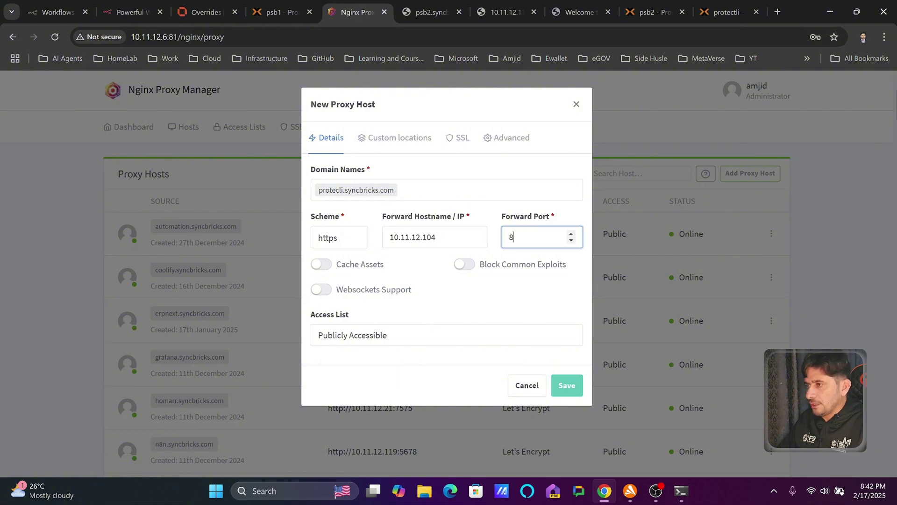
Assign the *.syncbricks.com certificate with Force SSL and HSTS enabled, and save the host
left_click(460, 138)
left_click(381, 192)
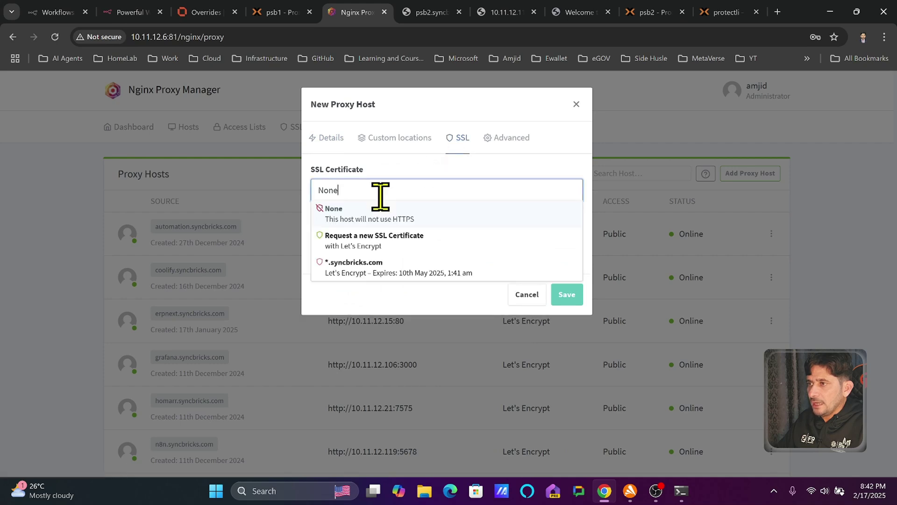
left_click(374, 271)
left_click(325, 218)
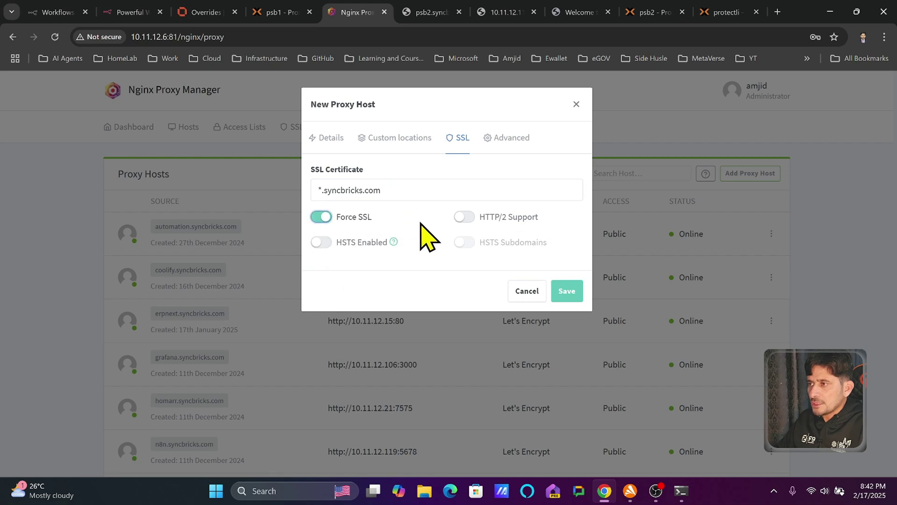
left_click(321, 242)
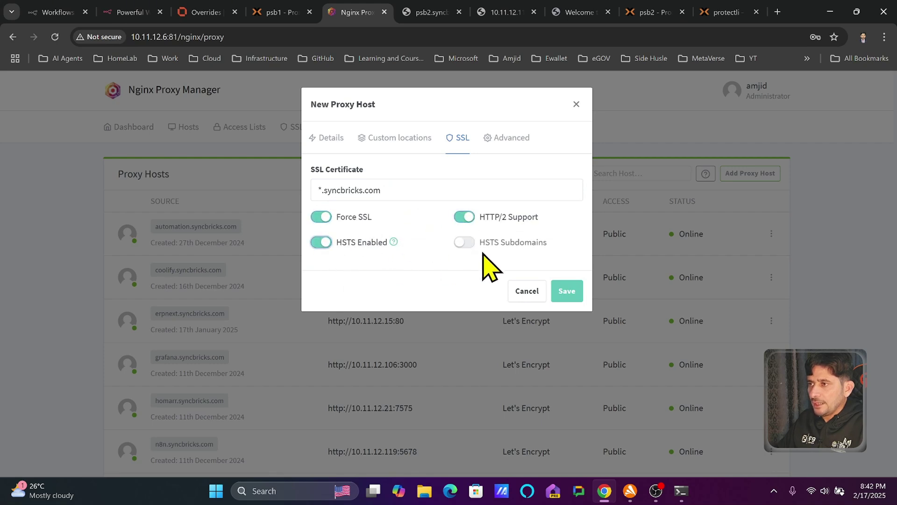
left_click(329, 138)
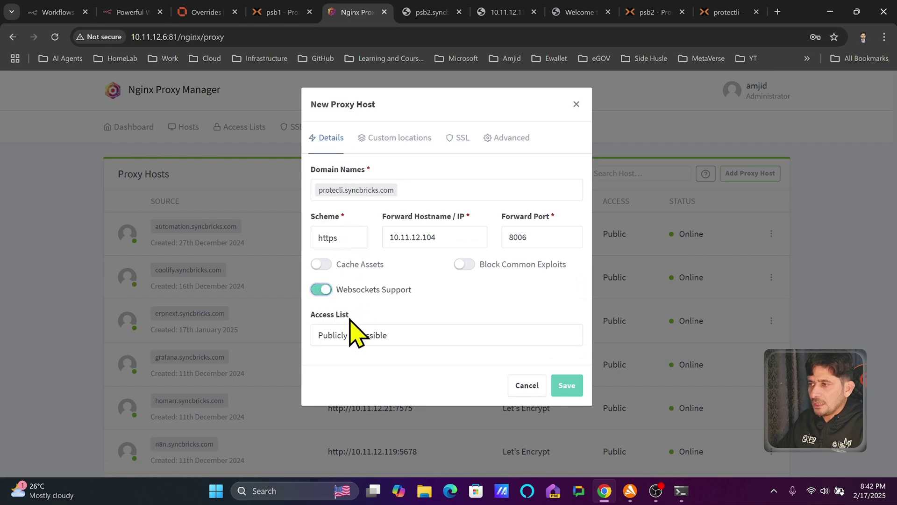
left_click(567, 386)
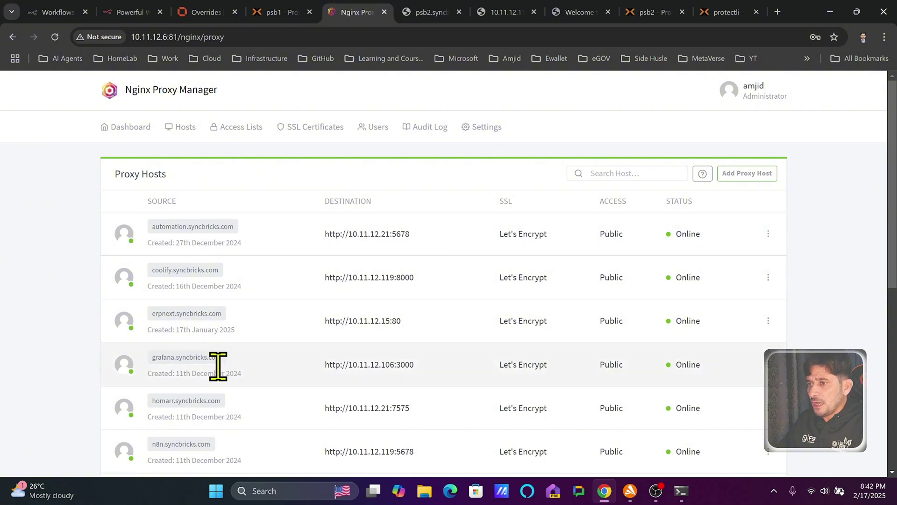
Try protectli.syncbricks.com in a new tab, hitting DNS_PROBE_FINISHED_NXDOMAIN, then return to OPNsense overrides
left_click(777, 12)
type("protectli.syncb")
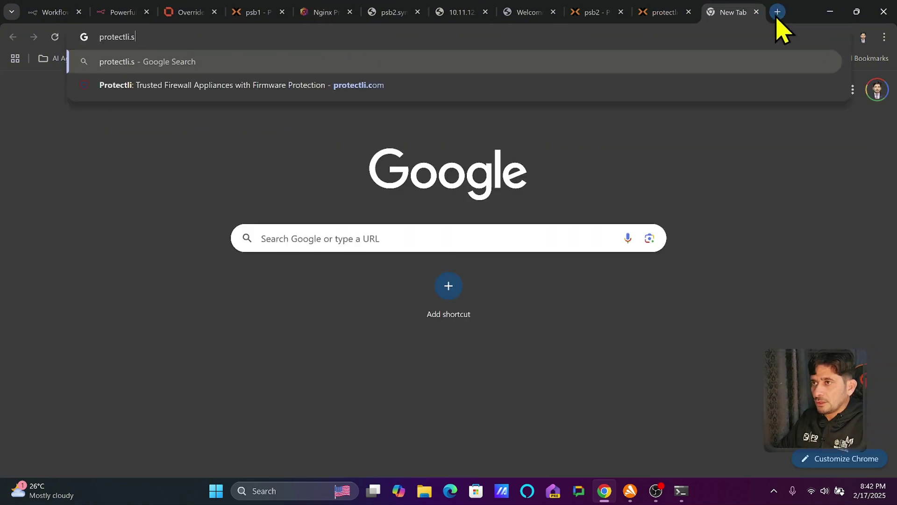
type("ricks.com")
key("Return")
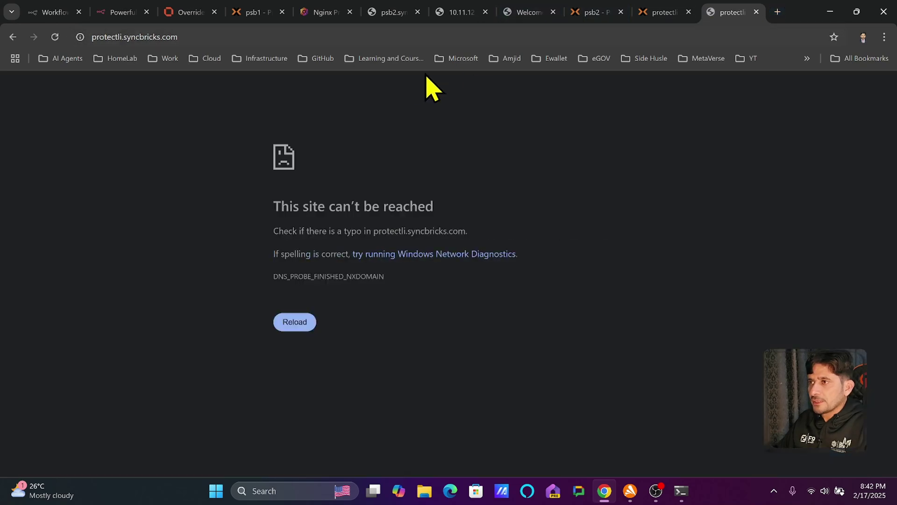
left_click(194, 14)
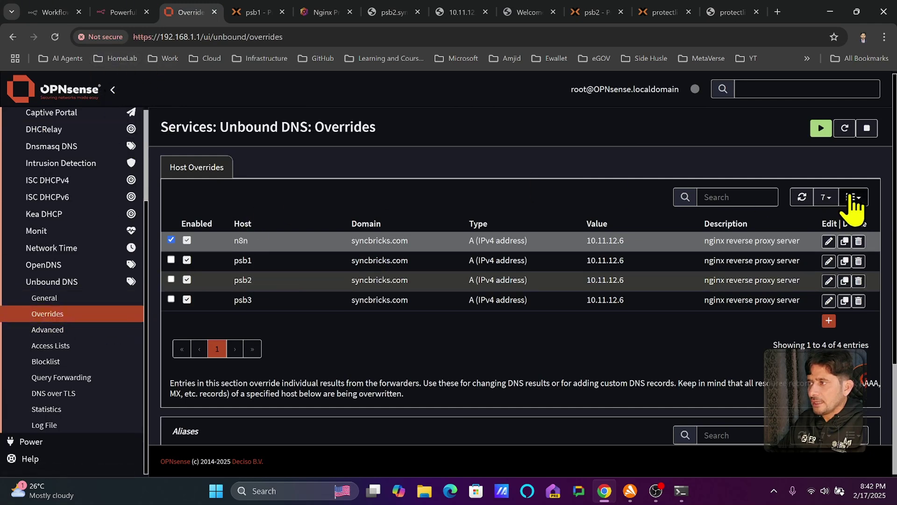
Create host override protectli.syncbricks.com → 10.11.12.6 with the nginx reverse proxy server description
left_click(828, 322)
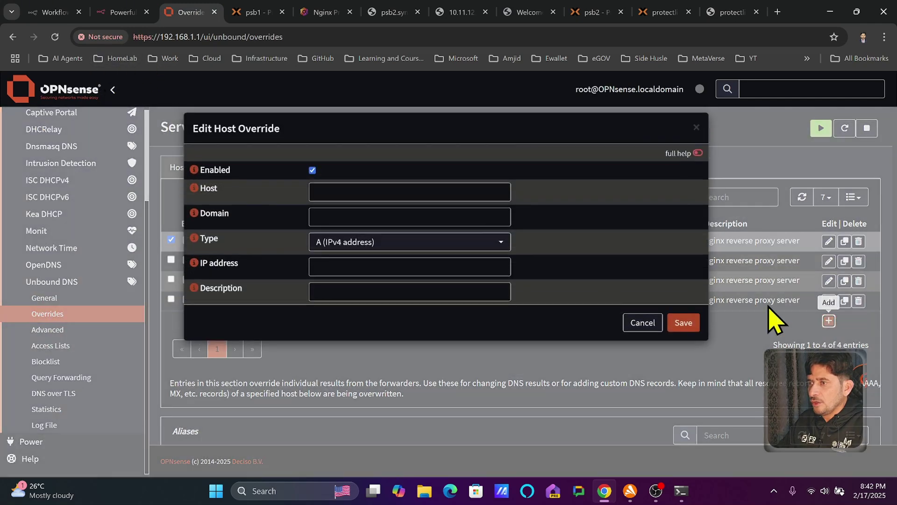
left_click(377, 200)
type("protectli")
key("Tab")
type("sy")
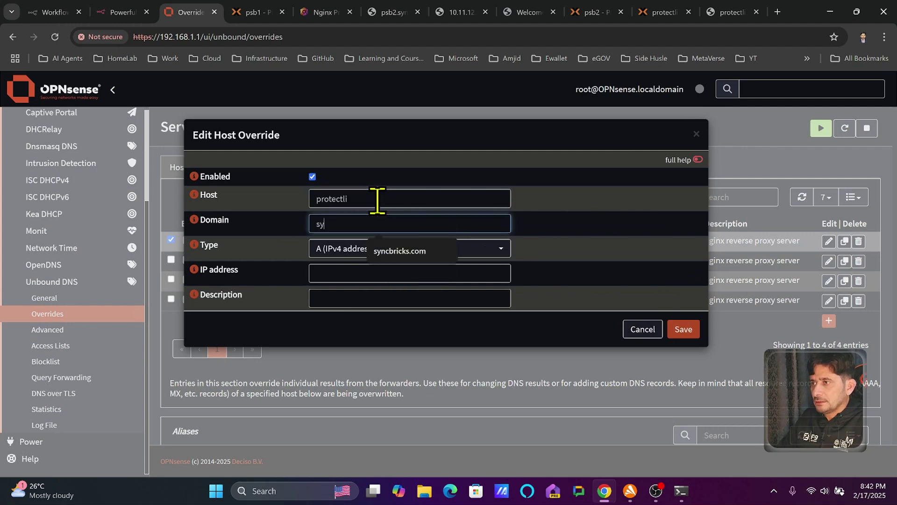
left_click(398, 253)
left_click(388, 273)
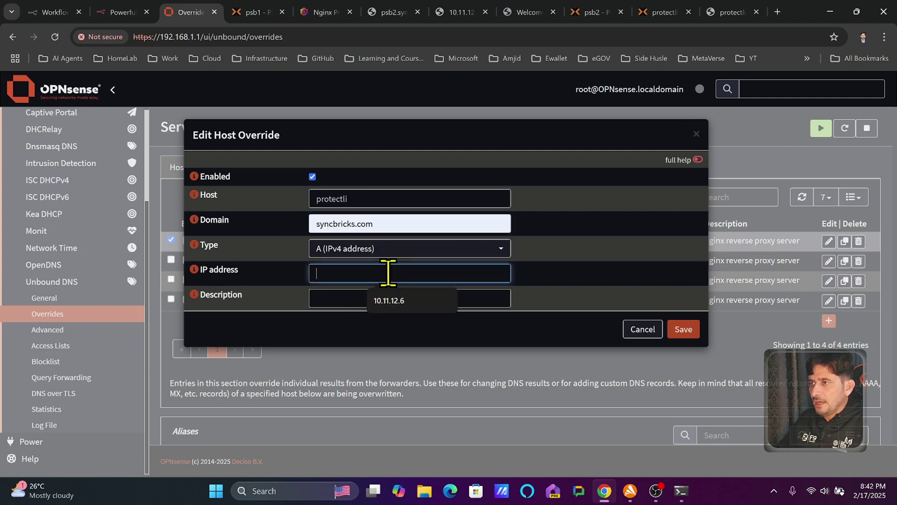
left_click(388, 300)
left_click(401, 299)
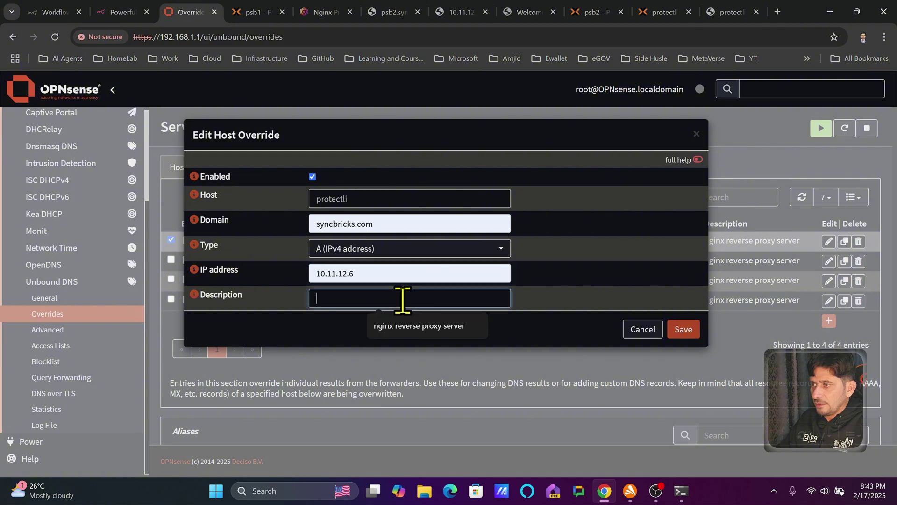
left_click(411, 325)
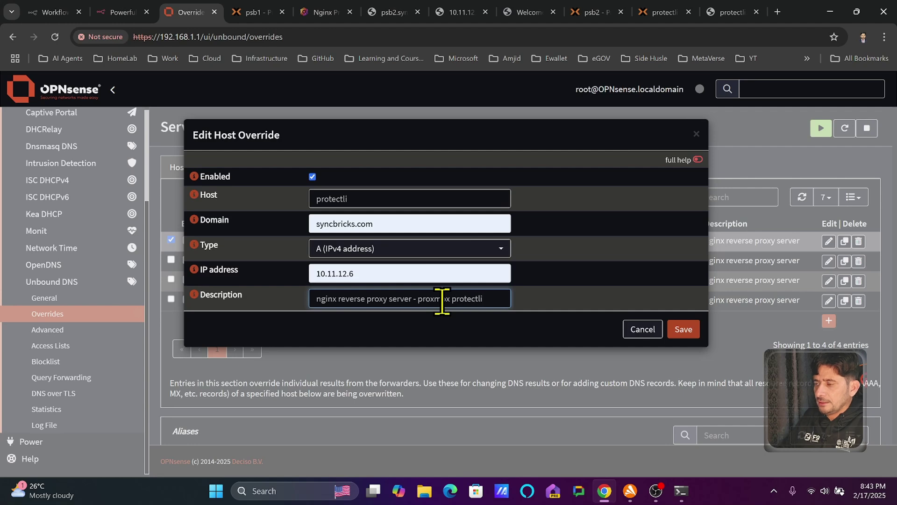
left_click(687, 330)
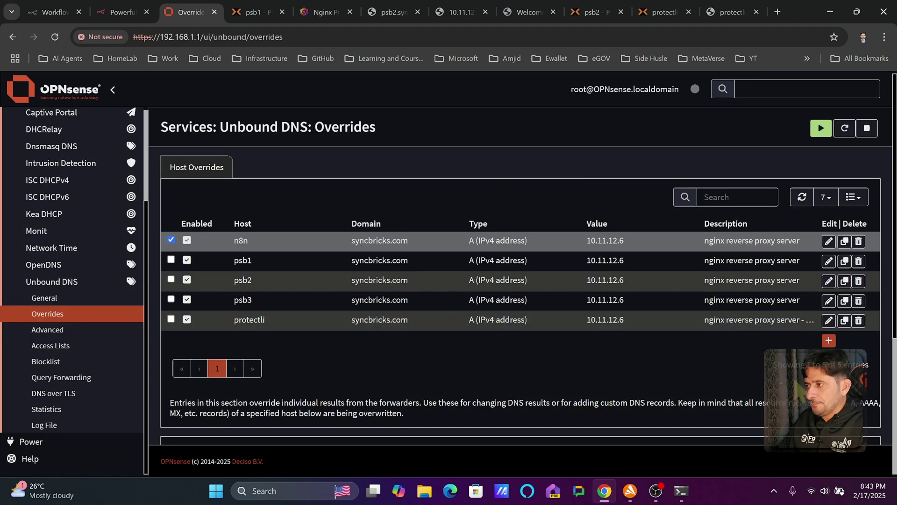
Apply the Unbound DNS override changes
scroll(345, 366, "down", 5)
left_click(196, 413)
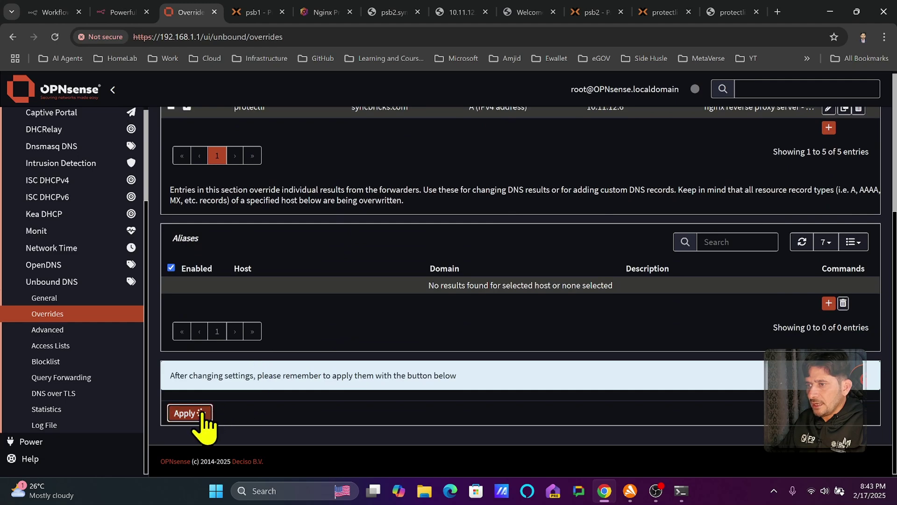
scroll(310, 296, "up", 2)
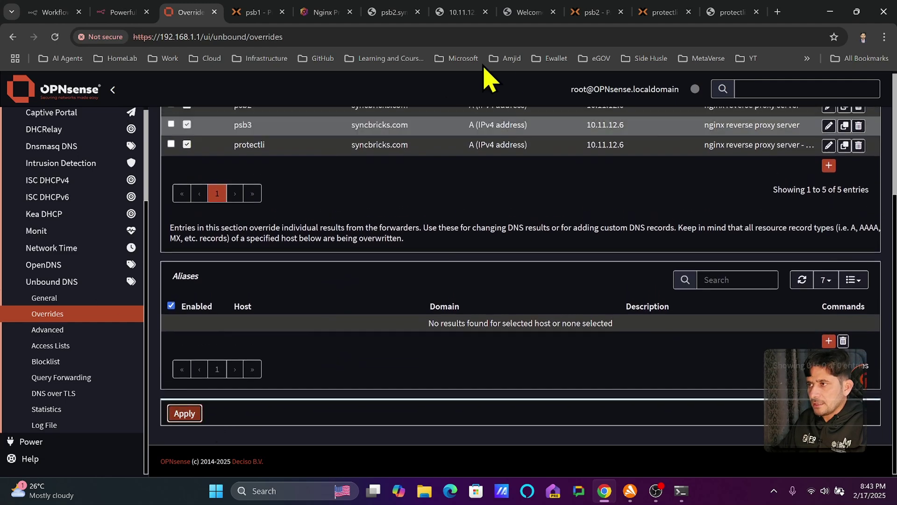
Flush the DNS cache in Command Prompt with ipconfig /flushdns
mouse_move(680, 488)
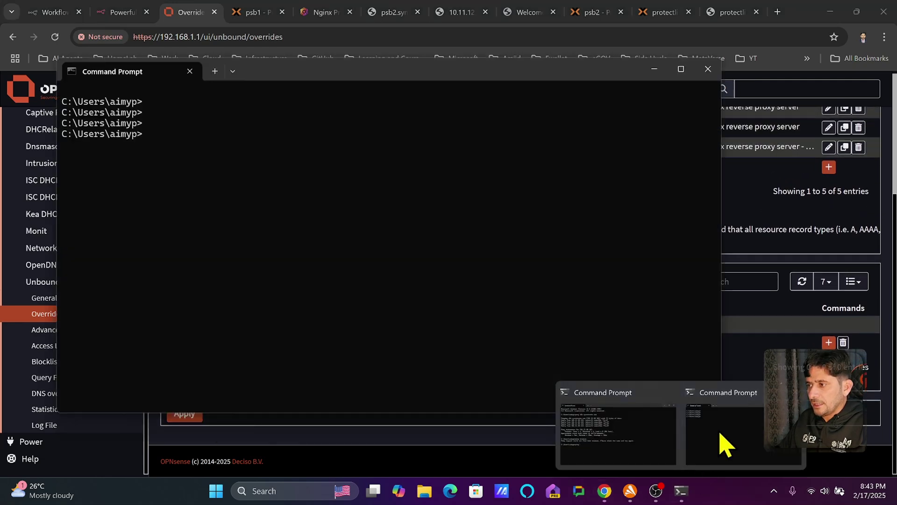
left_click(722, 444)
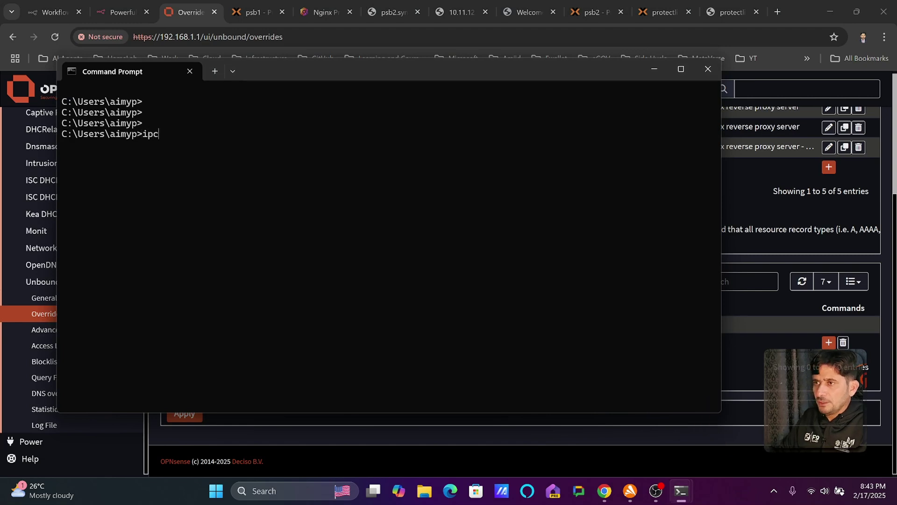
type("ipconfig/fludh")
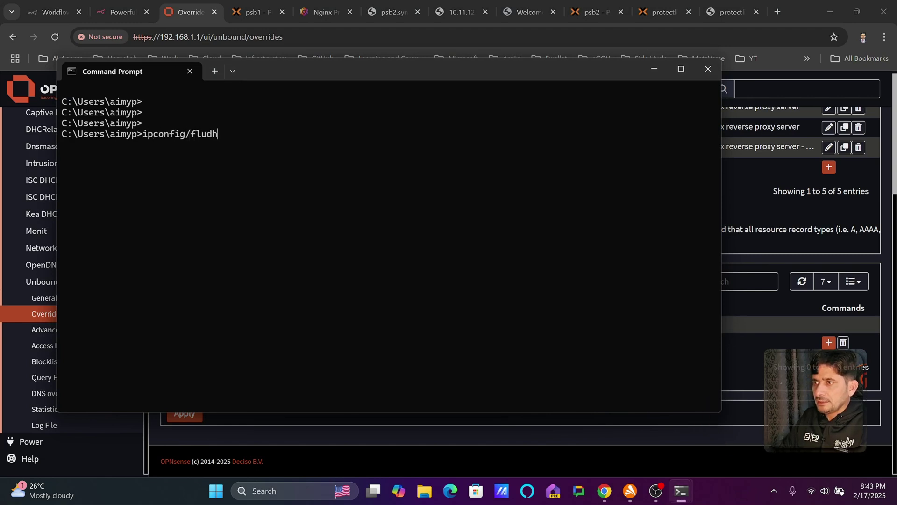
key("BackSpace")
key("BackSpace")
type("shdns")
key("Return")
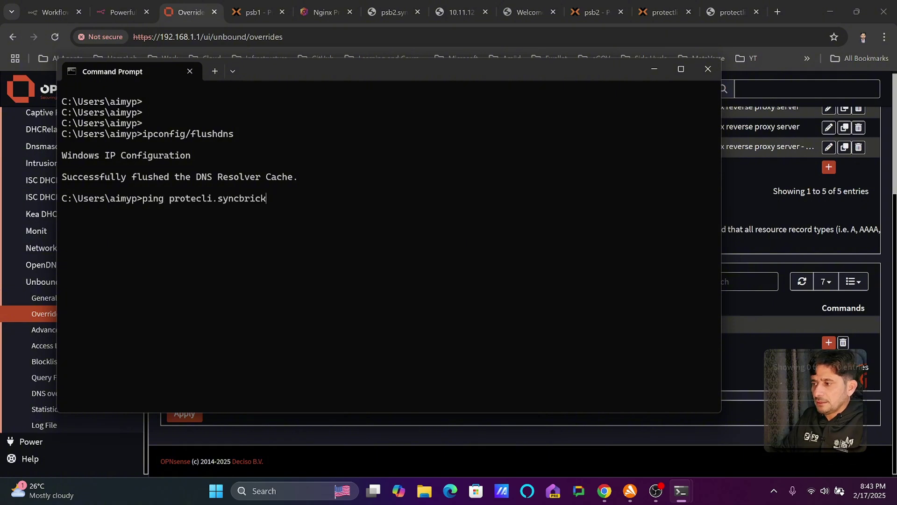
Ping protectli.syncbricks.com, checking the protectli override, until replies come from 10.11.12.6
key("Up")
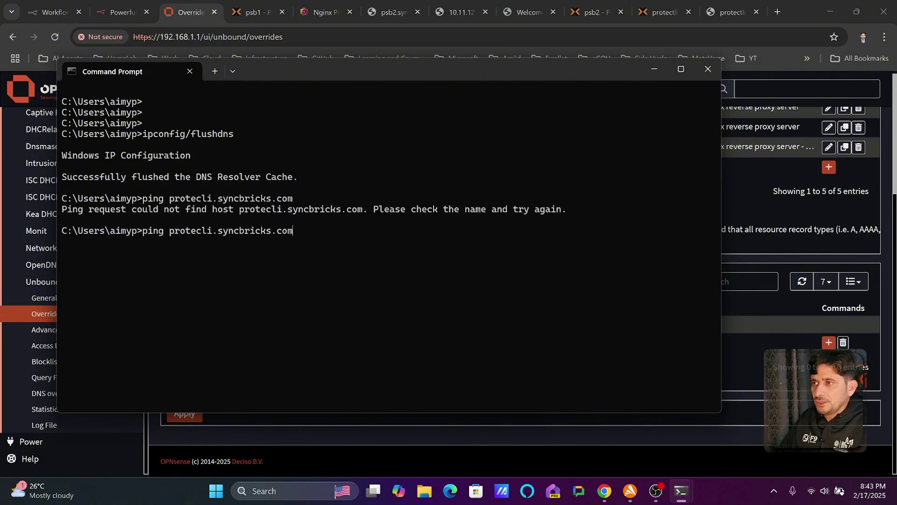
key("Return")
key("Up")
key("Return")
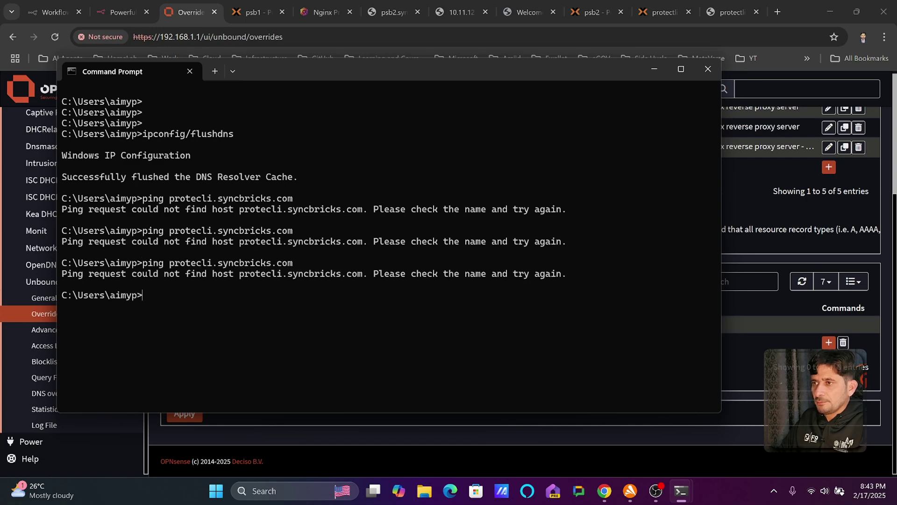
left_click(740, 216)
scroll(481, 173, "up", 4)
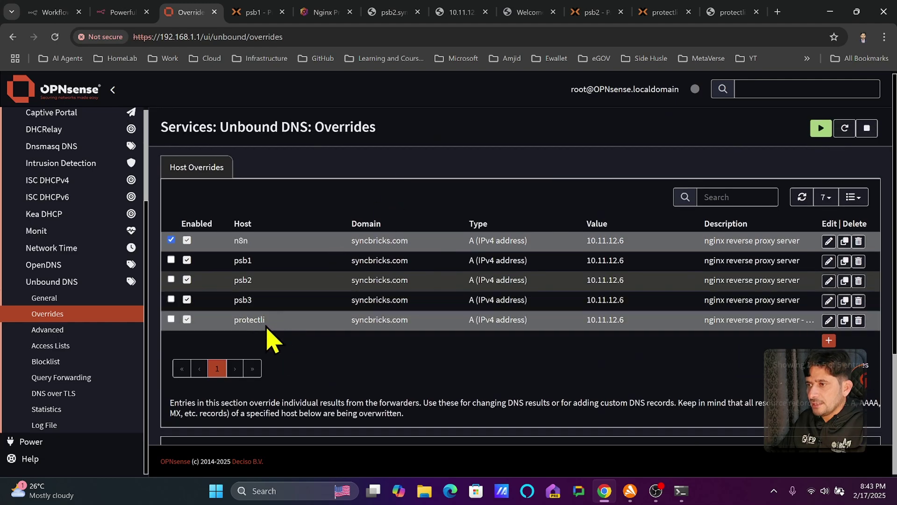
left_click(263, 320)
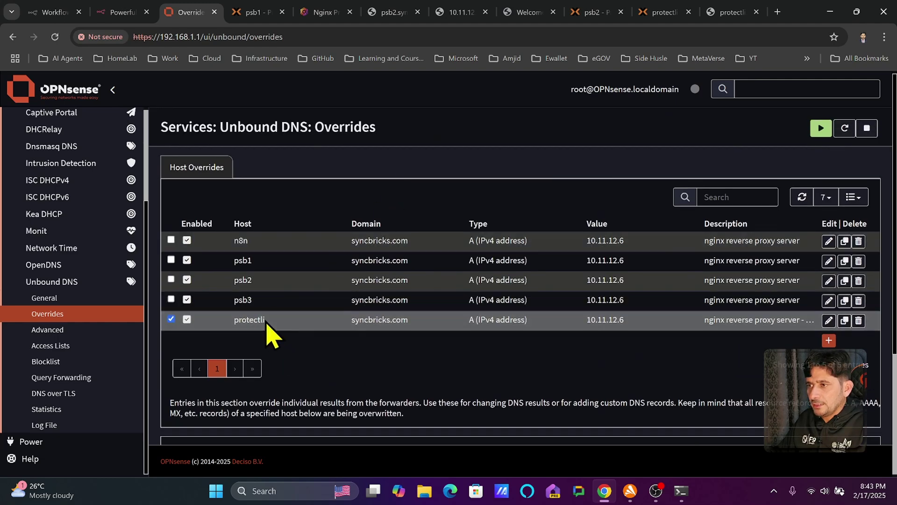
key("alt+Tab")
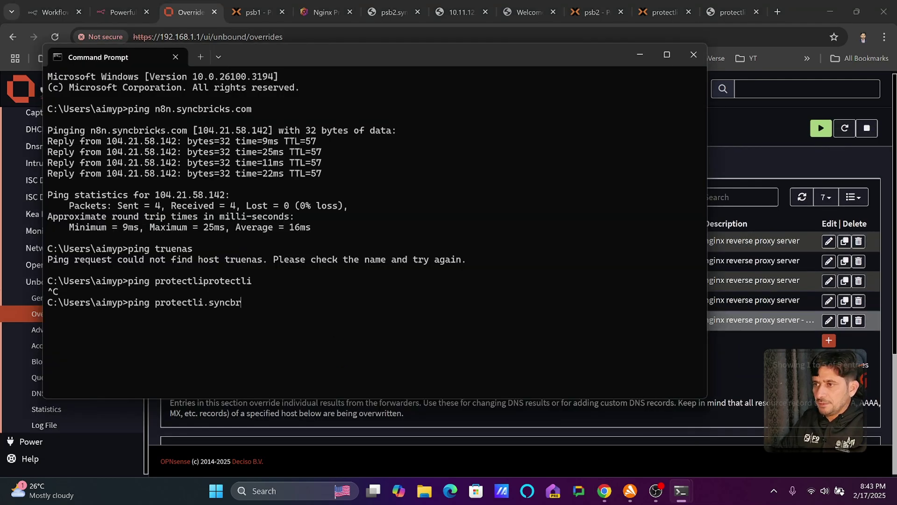
key("Return")
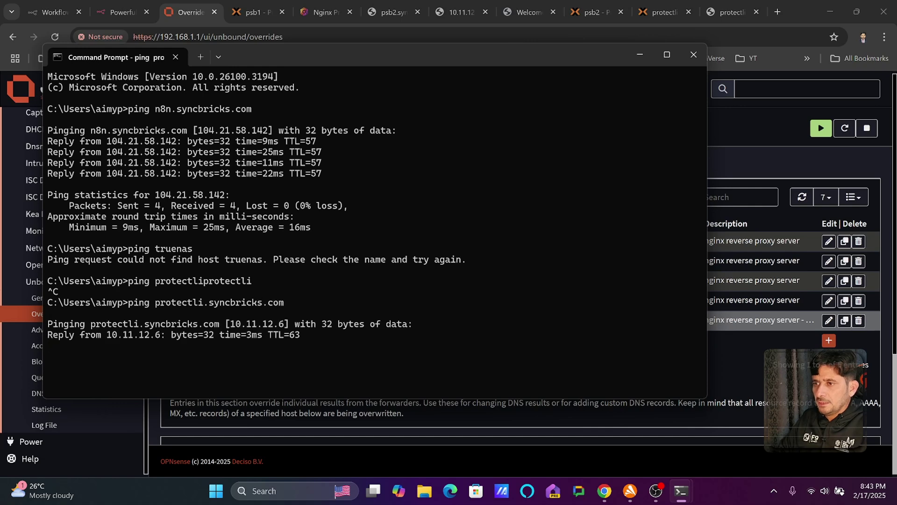
left_click(715, 13)
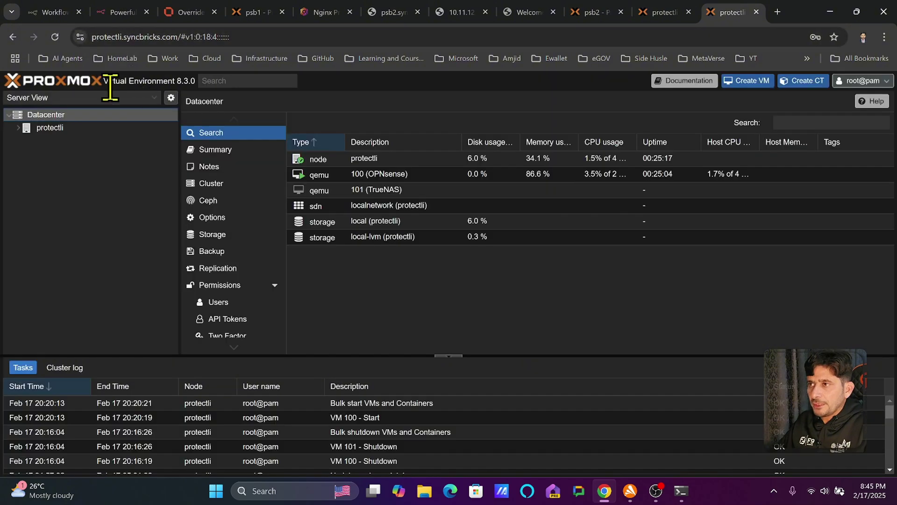
Open the console of VM 100 (OPNsense) on the protectli node to its login prompt, then return to overrides
left_click(19, 128)
left_click(54, 141)
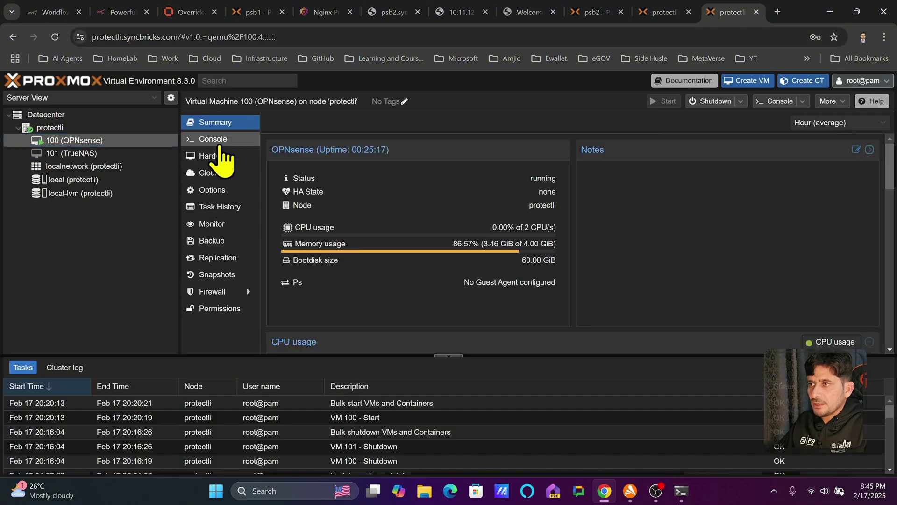
left_click(219, 140)
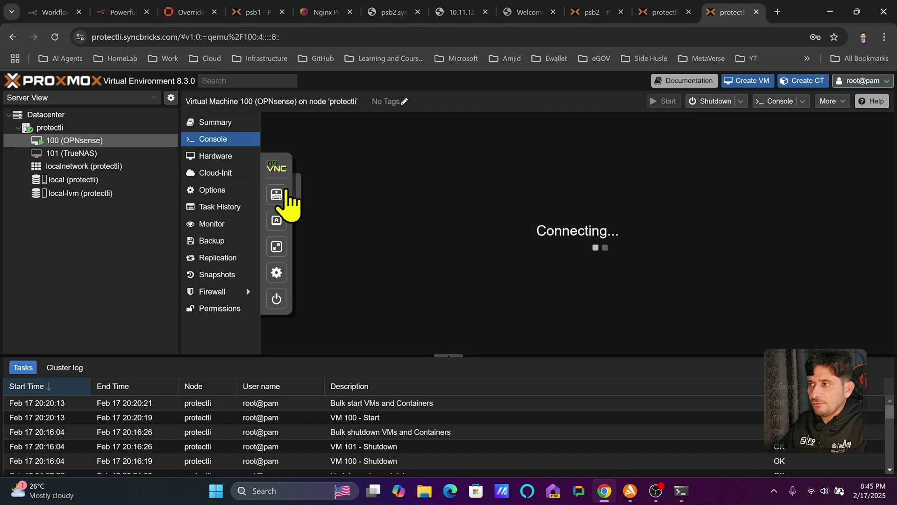
key("Return")
key("Return")
key("Return")
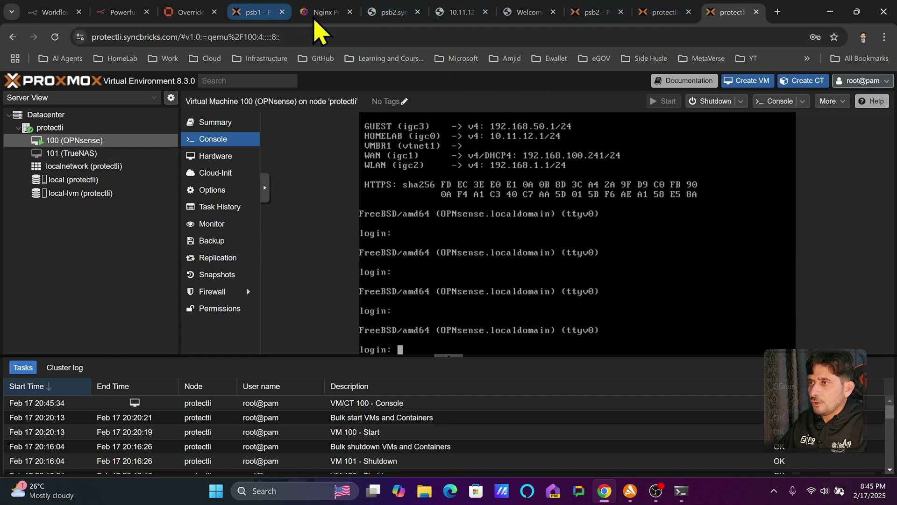
left_click(316, 13)
left_click(192, 13)
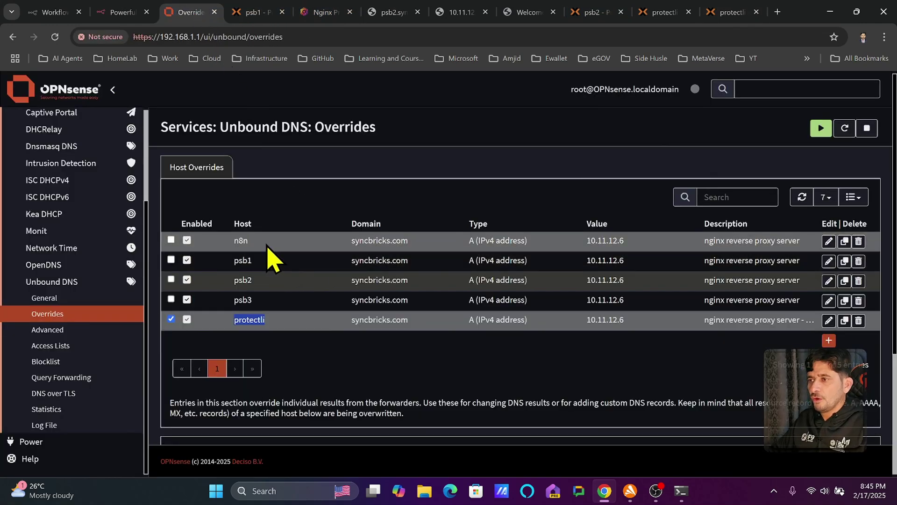
scroll(133, 243, "up", 3)
left_click(85, 223)
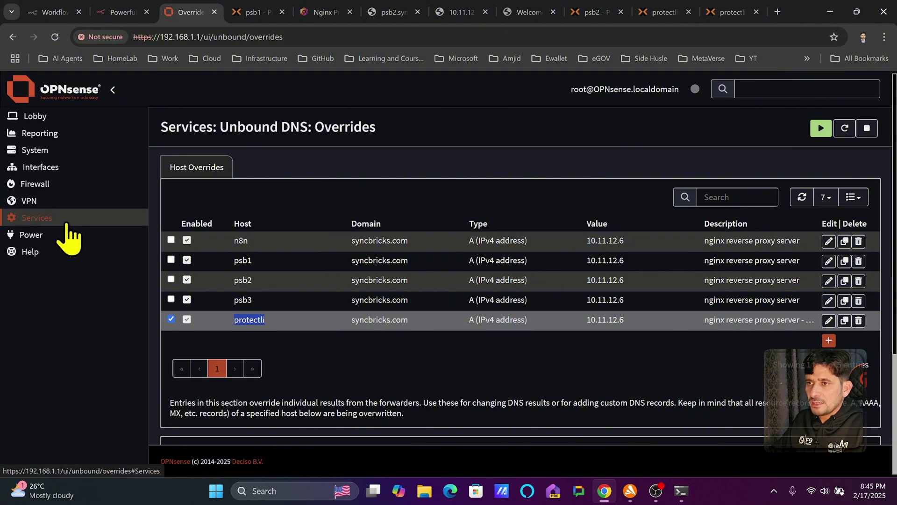
left_click(51, 224)
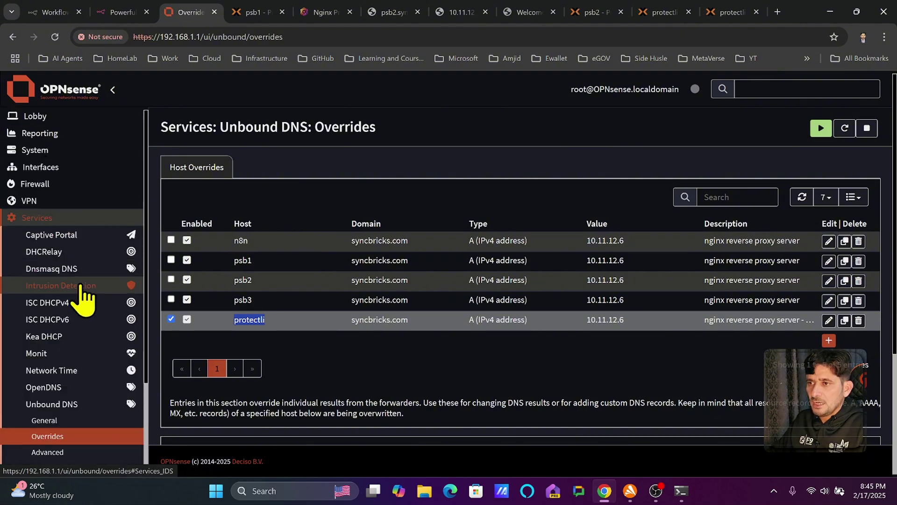
scroll(70, 422, "down", 3)
scroll(72, 317, "up", 3)
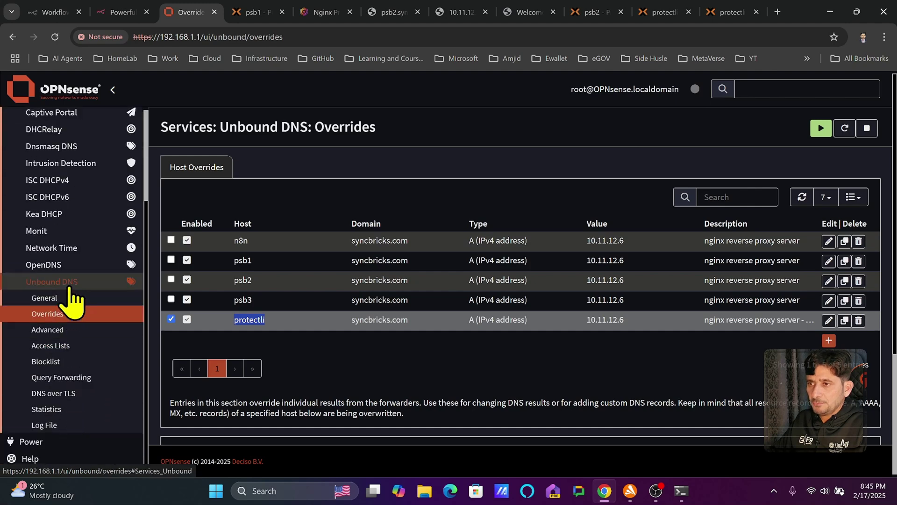
scroll(77, 388, "down", 3)
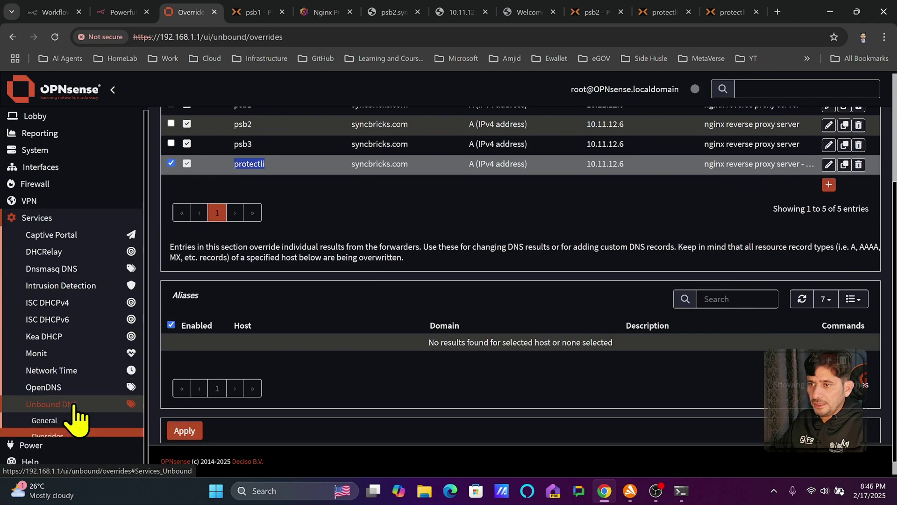
left_click(75, 403)
scroll(75, 411, "down", 2)
left_click(69, 360)
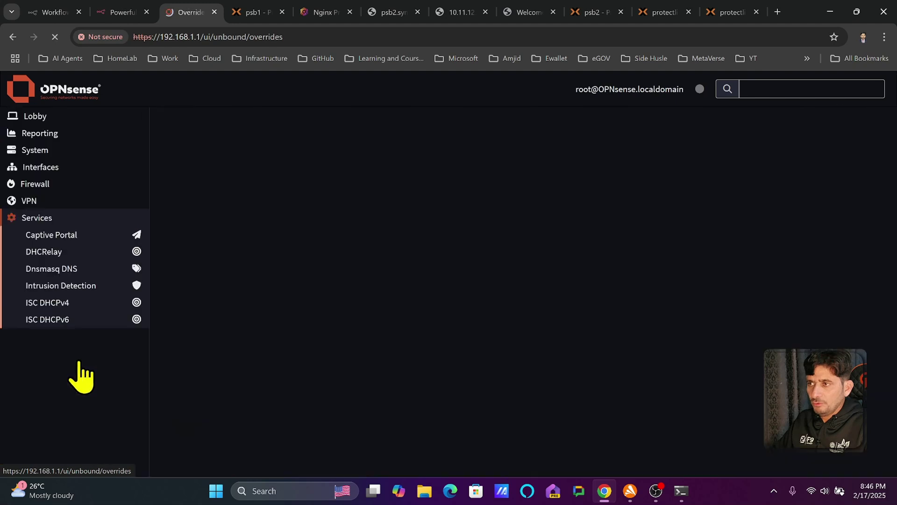